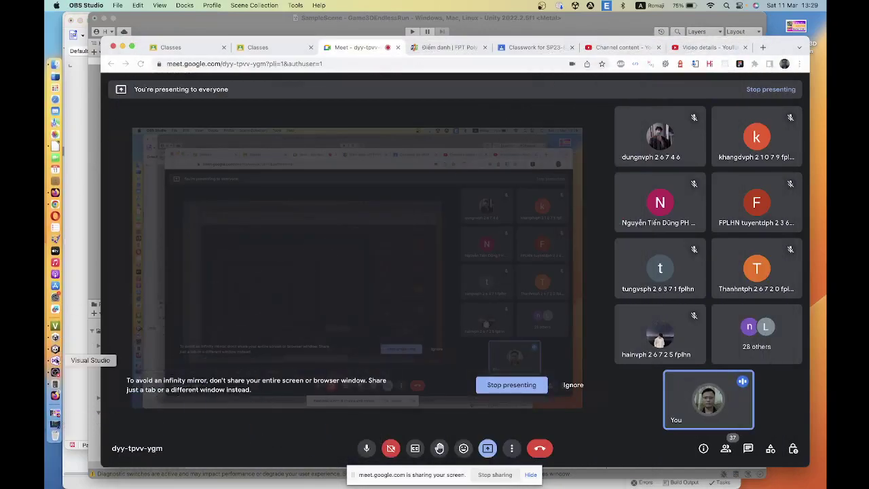
# Bring the Unity endless-runner project forward and run the scene in Play mode.
pyautogui.click(56, 347)
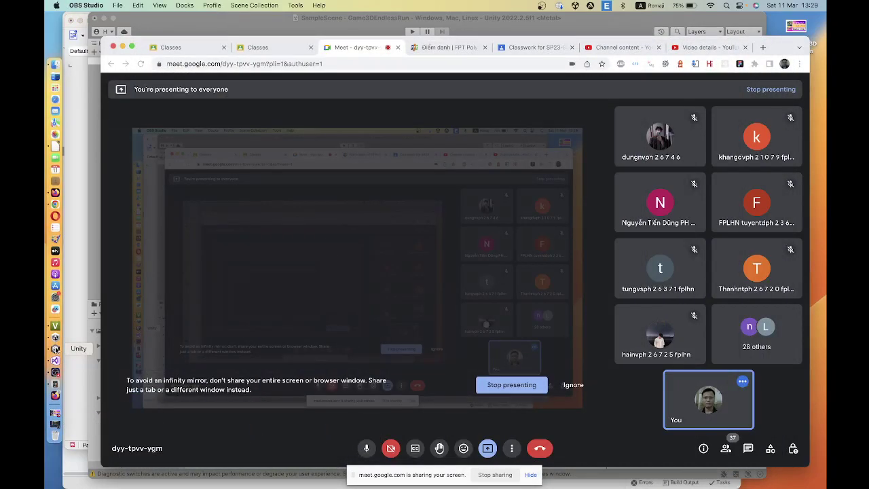
pyautogui.click(410, 32)
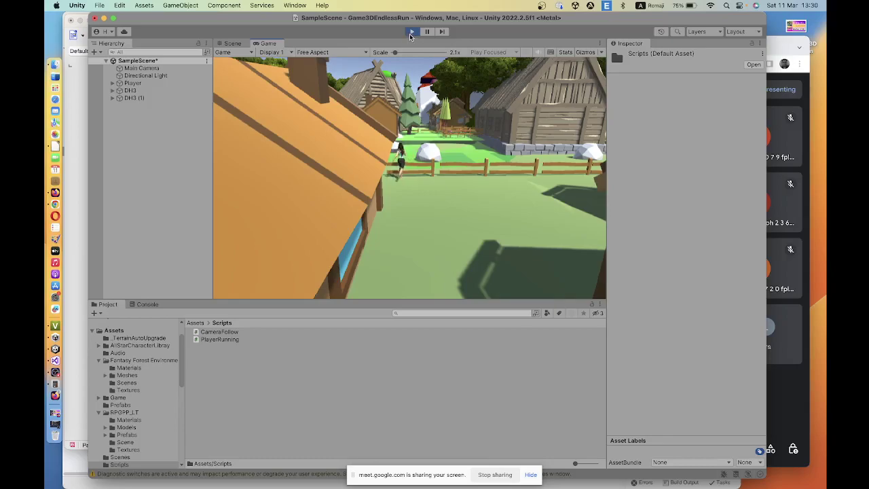
# Stop Play mode and open the PlayerRunning script from Assets/Scripts in Visual Studio.
pyautogui.click(412, 31)
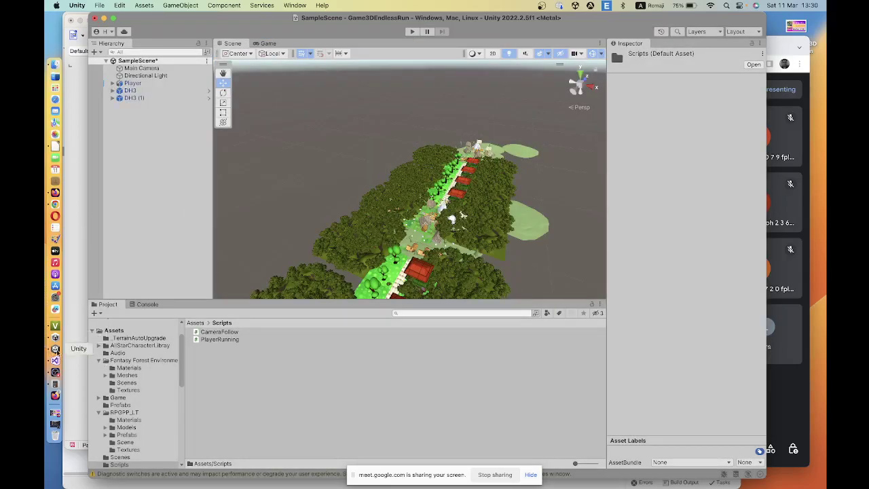
pyautogui.click(55, 145)
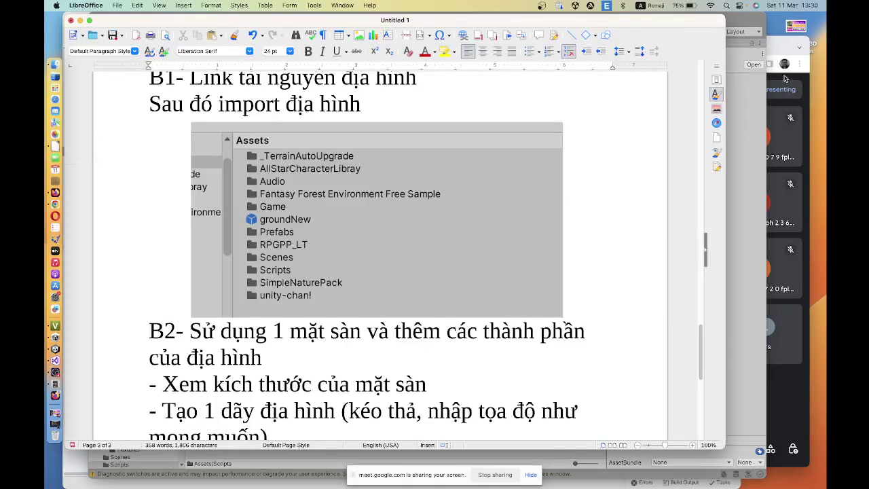
pyautogui.click(738, 92)
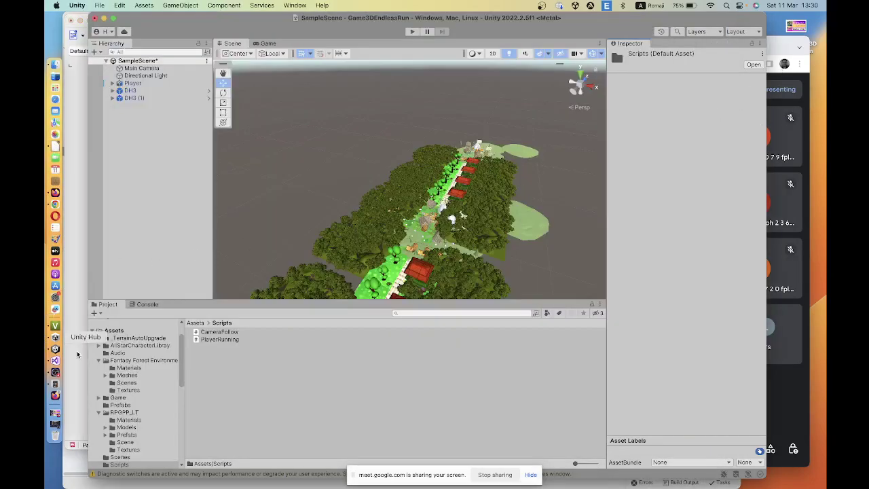
pyautogui.click(212, 341)
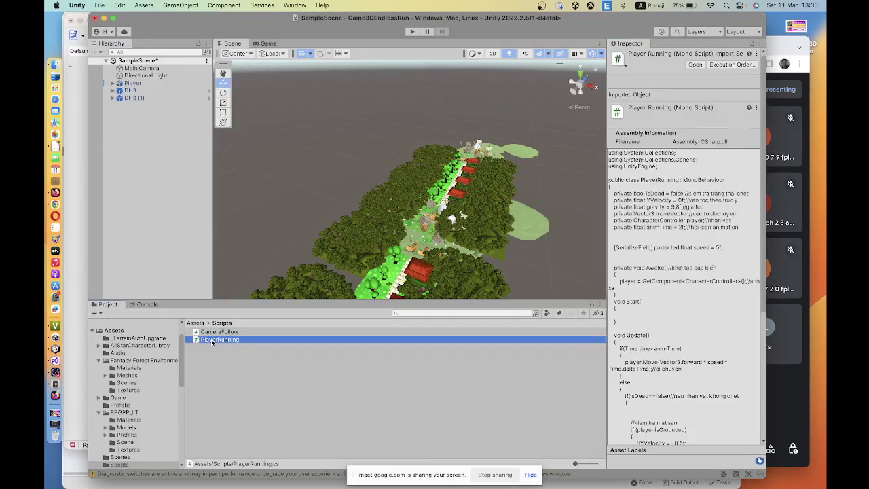
pyautogui.doubleClick(213, 341)
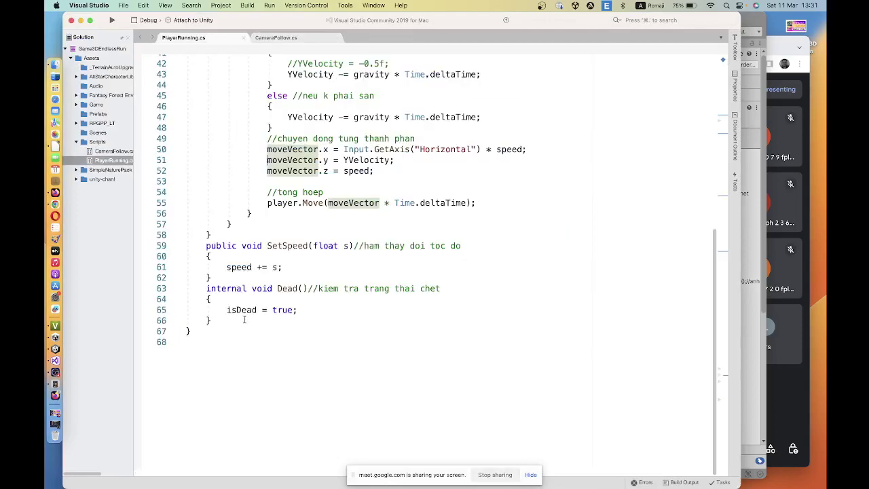
# Comment out line 51's moveVector.y = YVelocity and add a blank line after moveVector.z = speed.
pyautogui.scroll(5, 269, 303)
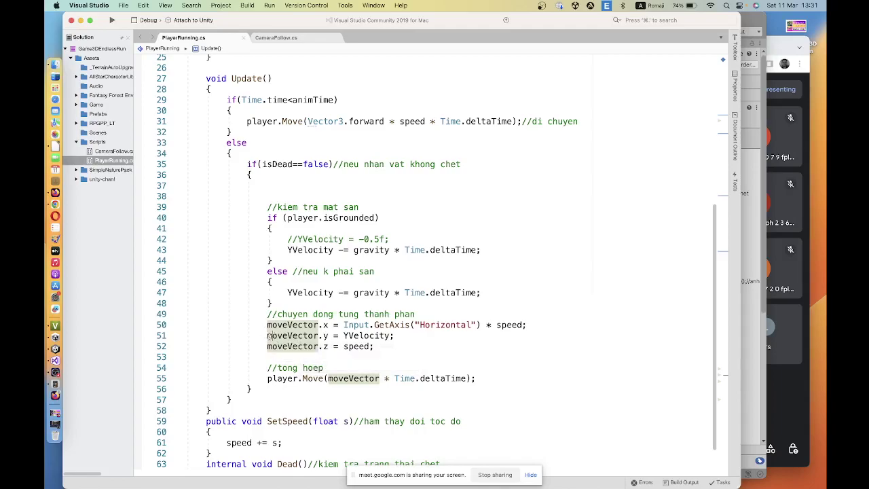
pyautogui.click(268, 336)
pyautogui.write('_')
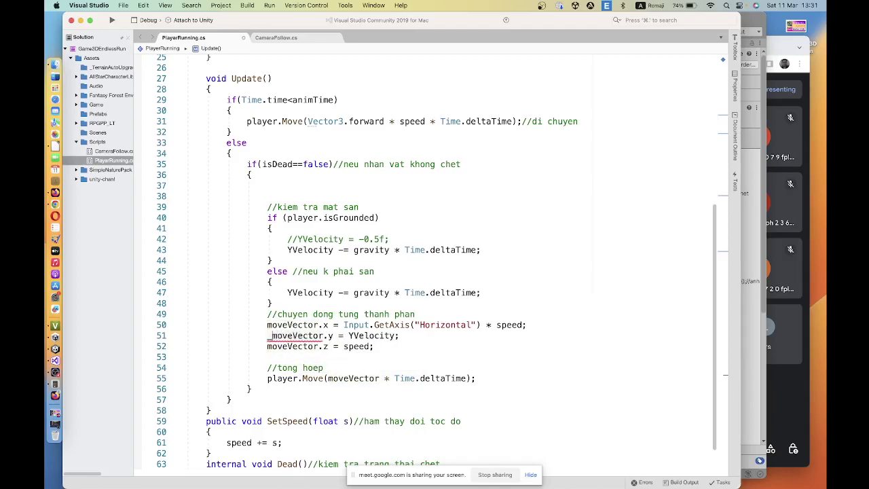
pyautogui.press('BackSpace')
pyautogui.write('//')
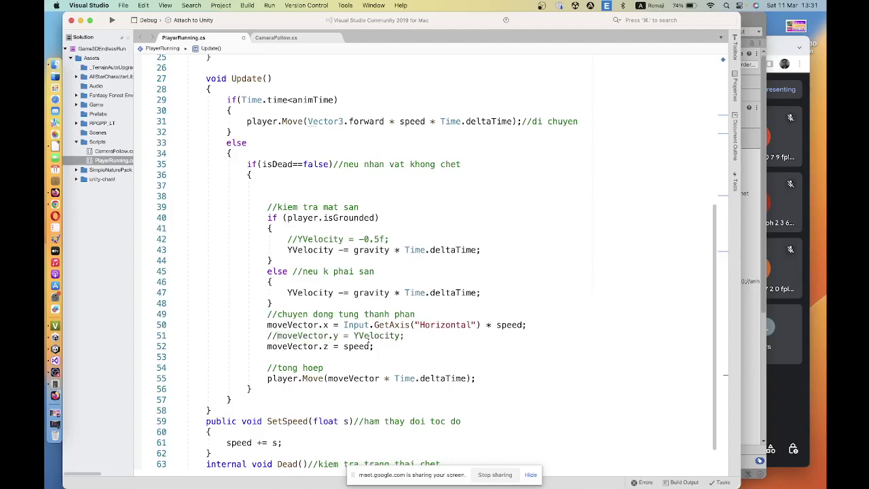
pyautogui.click(378, 346)
pyautogui.press('Return')
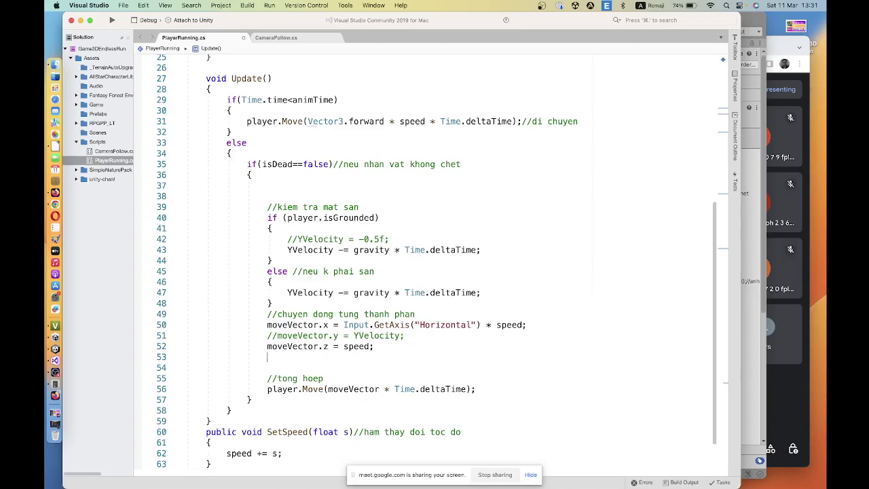
# Start an if (Input.GetKey(KeyCode.Space)) block on the new line.
pyautogui.write('if')
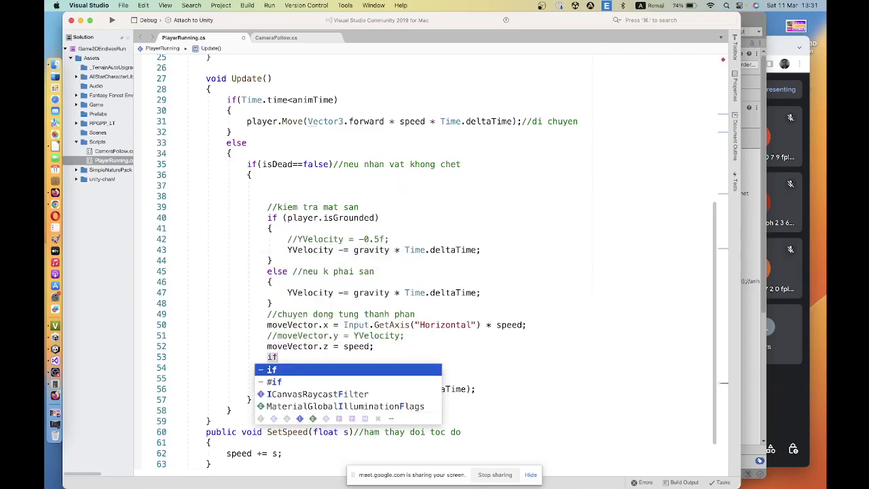
pyautogui.write('(')
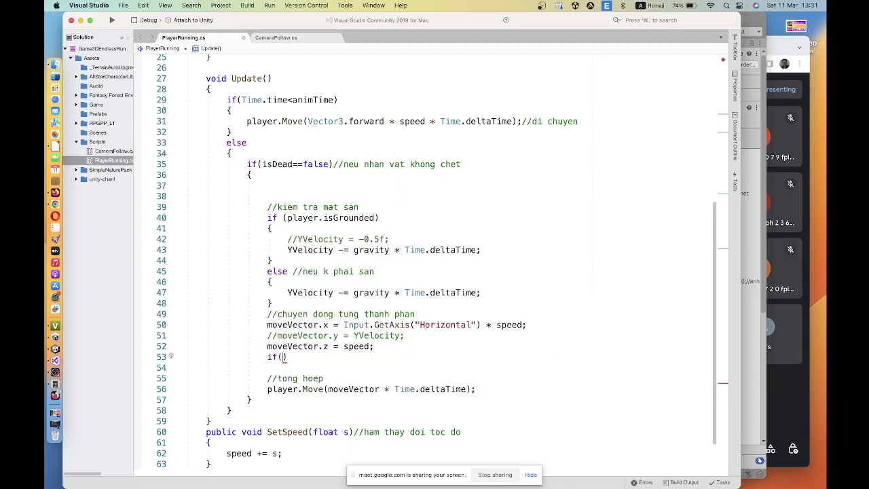
pyautogui.write('In')
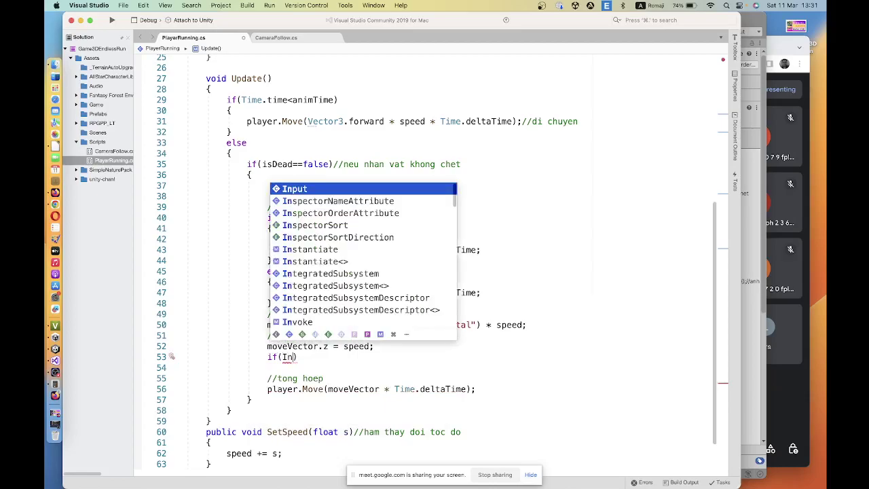
pyautogui.press('Return')
pyautogui.write('.')
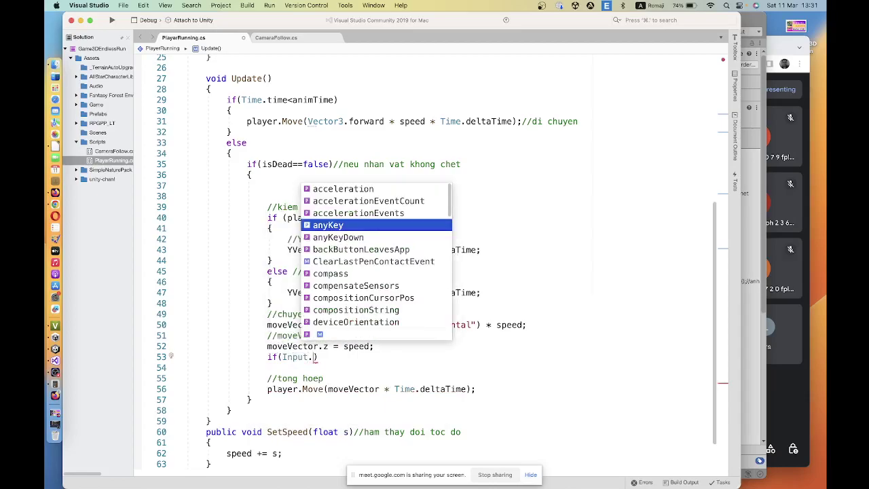
pyautogui.write('Get')
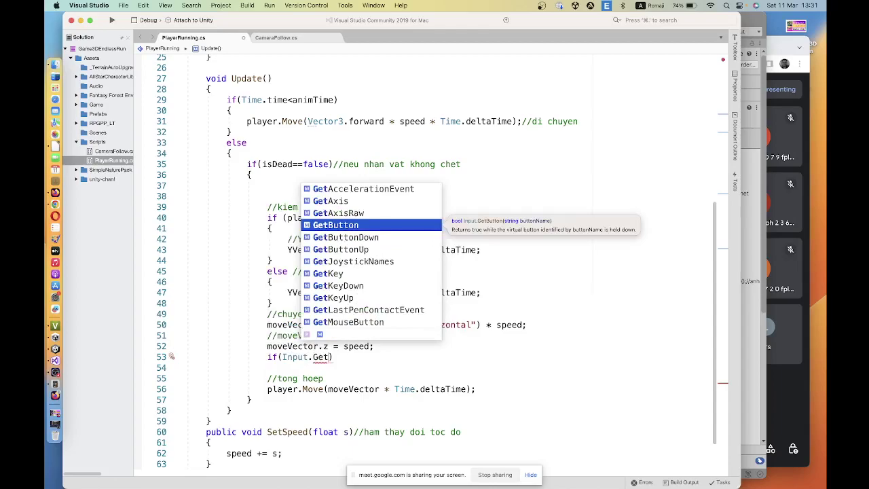
pyautogui.write('K')
pyautogui.press('Return')
pyautogui.write('(')
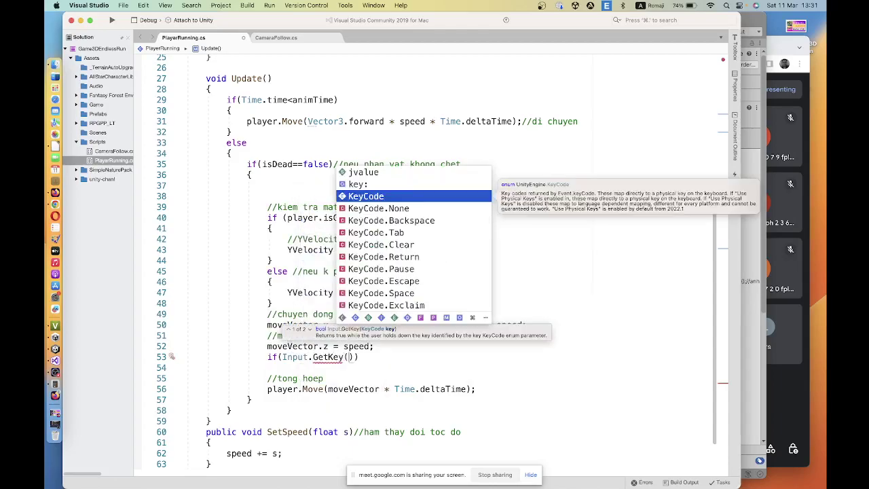
pyautogui.write('L')
pyautogui.press('Return')
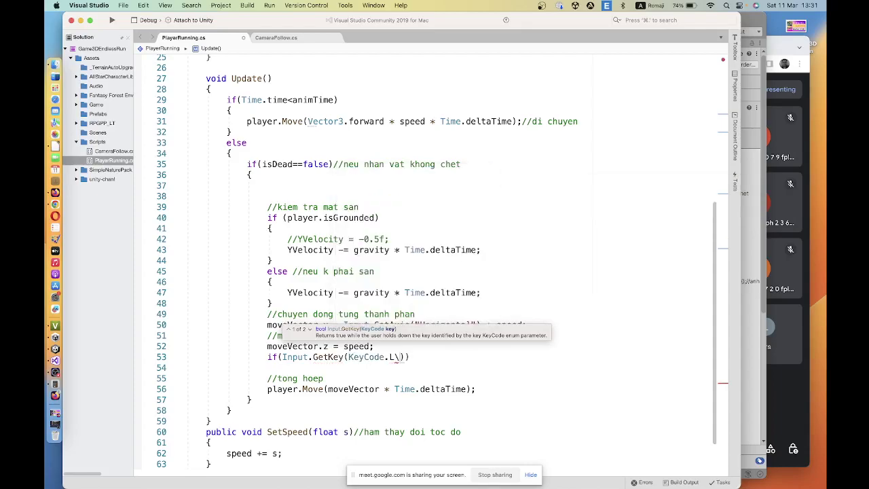
pyautogui.press('BackSpace')
pyautogui.write('Sp')
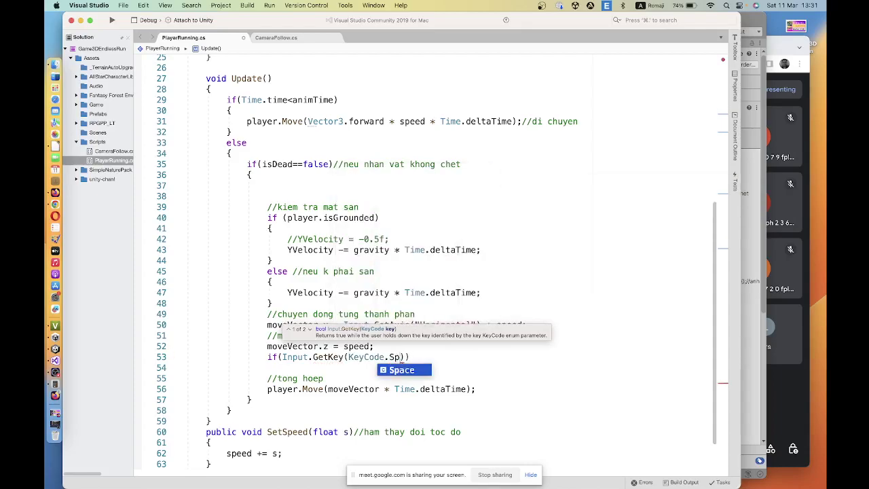
pyautogui.press('Return')
pyautogui.press('Return')
pyautogui.write('{')
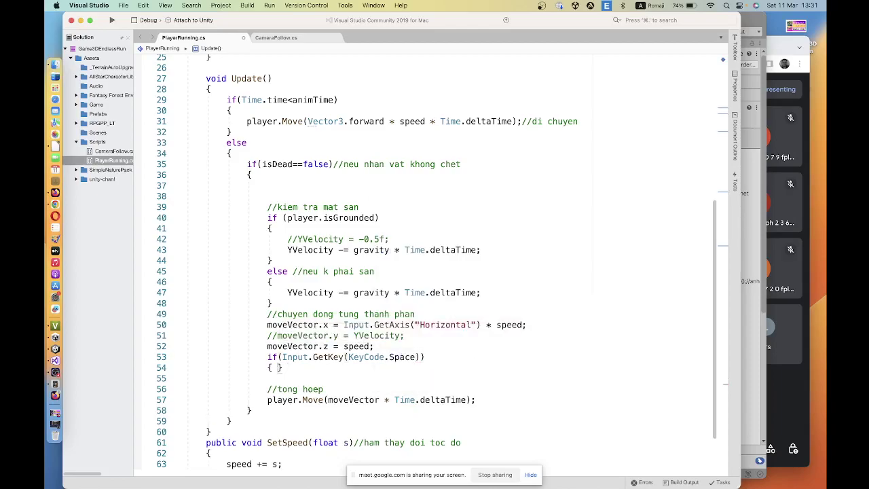
pyautogui.press('Return')
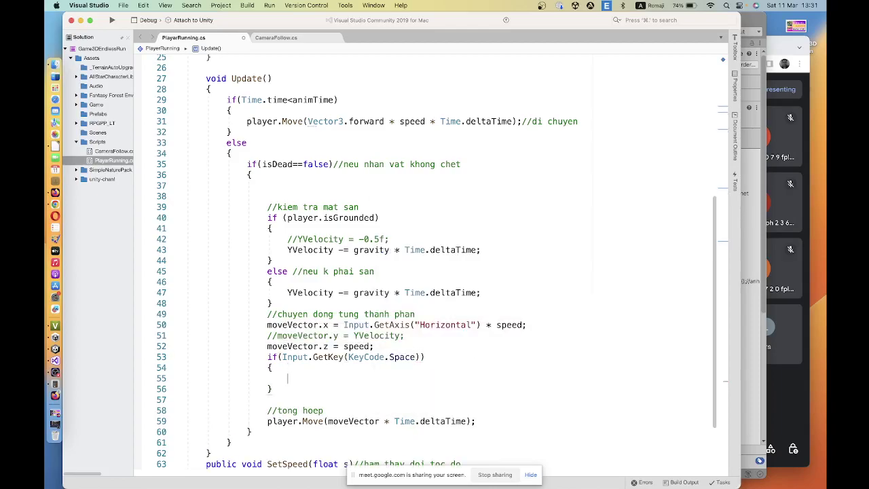
# Inside the if block, set moveVector.y = -YVelocity, reusing YVelocity copied from line 51.
pyautogui.write('moveVector.')
pyautogui.write('y')
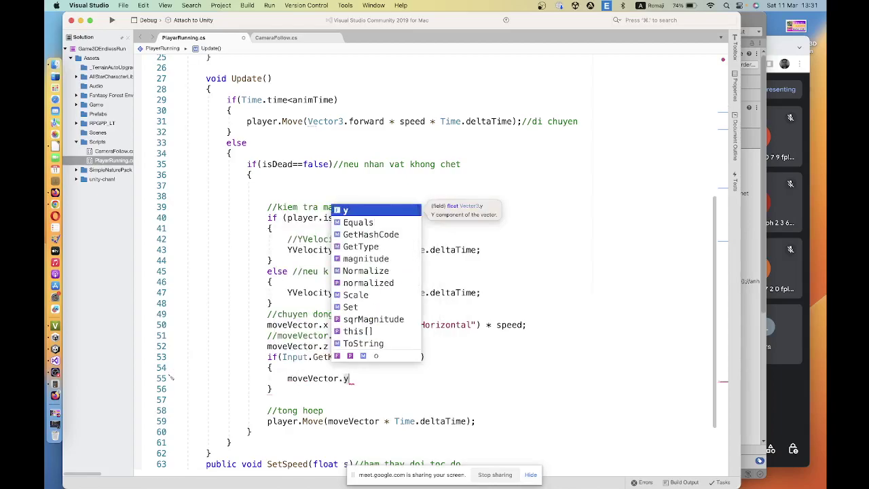
pyautogui.press('Escape')
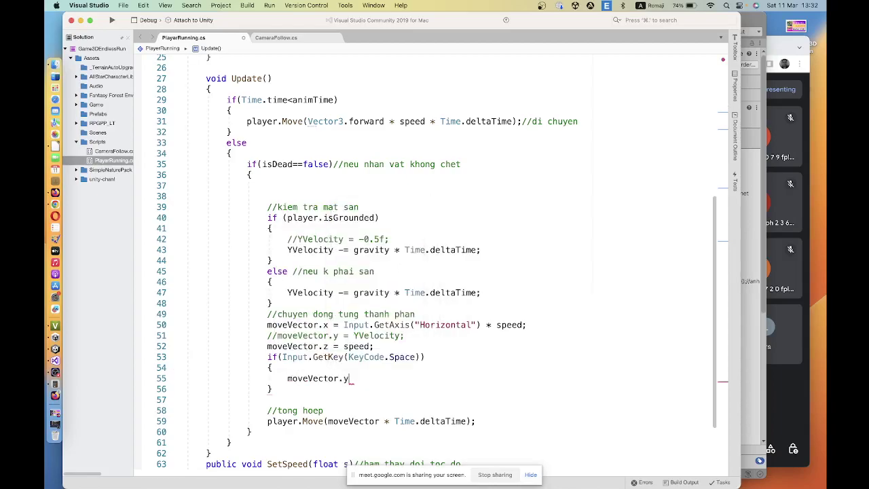
pyautogui.write('=')
pyautogui.doubleClick(367, 335)
pyautogui.press('super+c')
pyautogui.click(358, 378)
pyautogui.write('-')
pyautogui.press('super+v')
pyautogui.write(';')
# Add an else branch with braces after the if block.
pyautogui.press('Down')
pyautogui.press('Return')
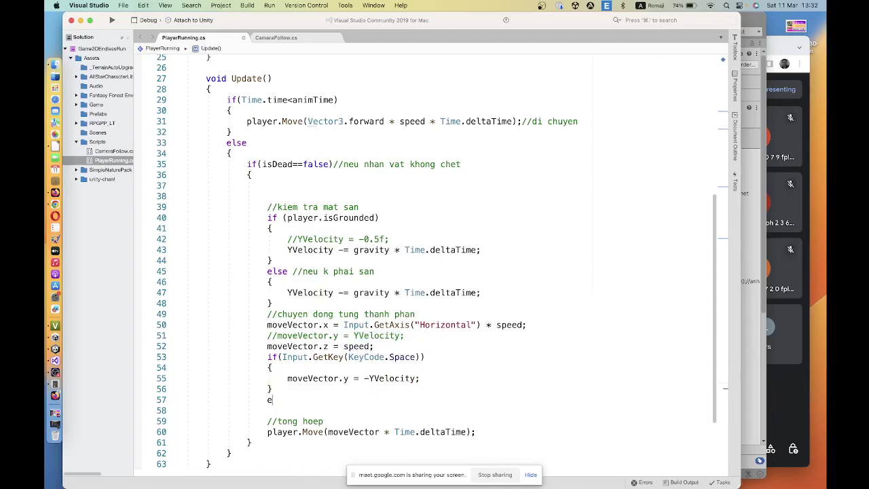
pyautogui.write('el')
pyautogui.press('Return')
pyautogui.press('Return')
pyautogui.write('{')
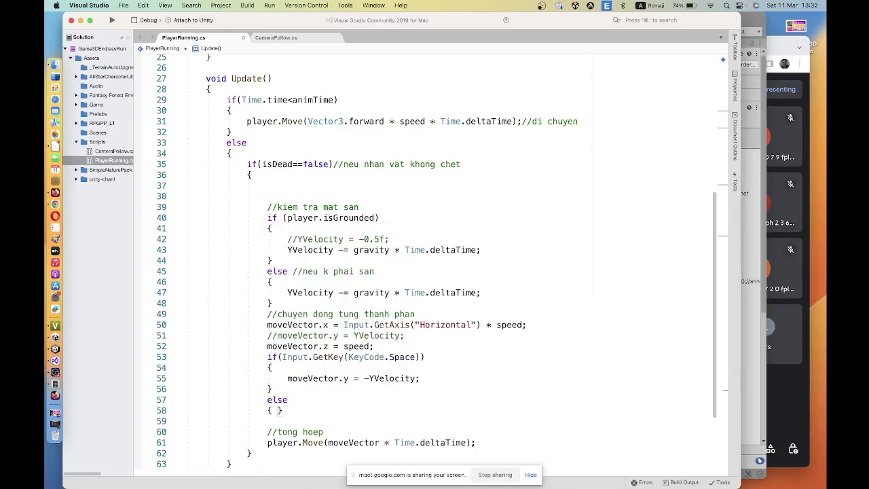
pyautogui.press('Return')
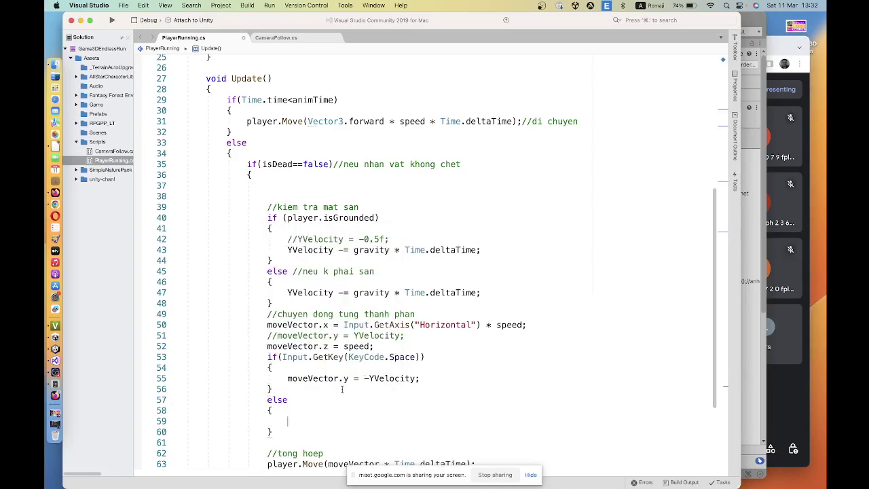
# Fill the else branch with moveVector.y = YVelocity by copying the statement and removing the minus.
pyautogui.moveTo(287, 378); pyautogui.dragTo(422, 382)
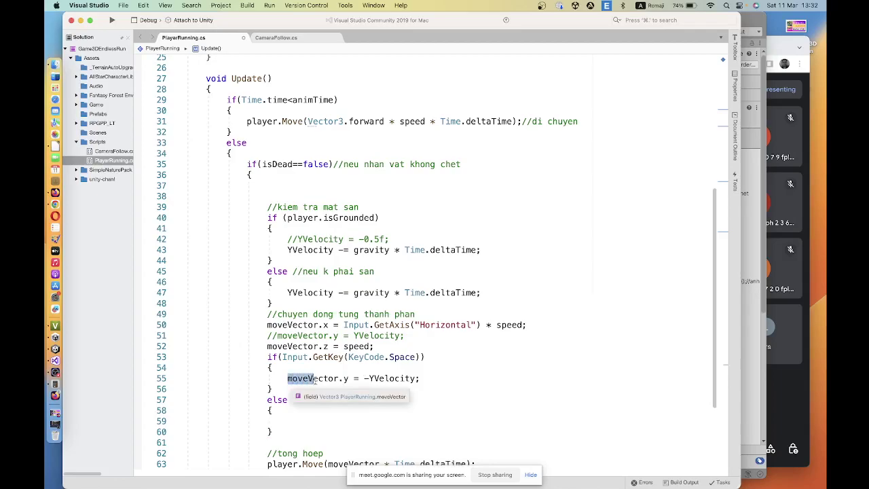
pyautogui.rightClick(406, 380)
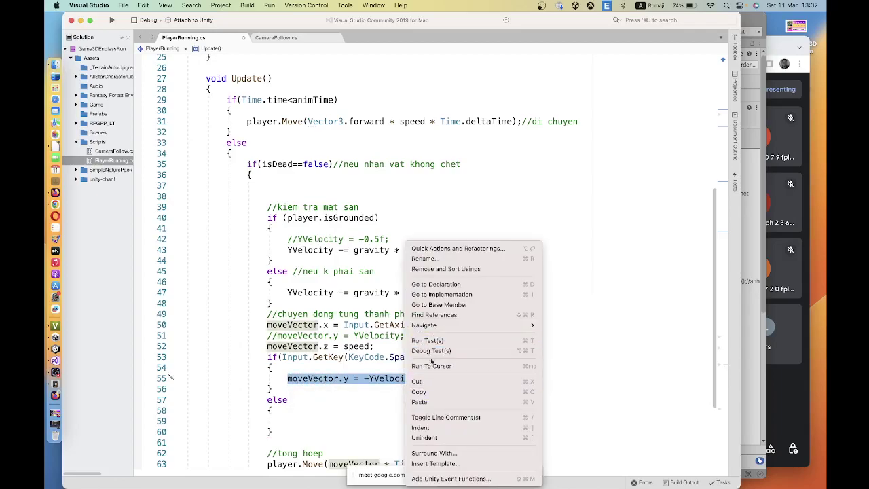
pyautogui.click(426, 392)
pyautogui.click(305, 420)
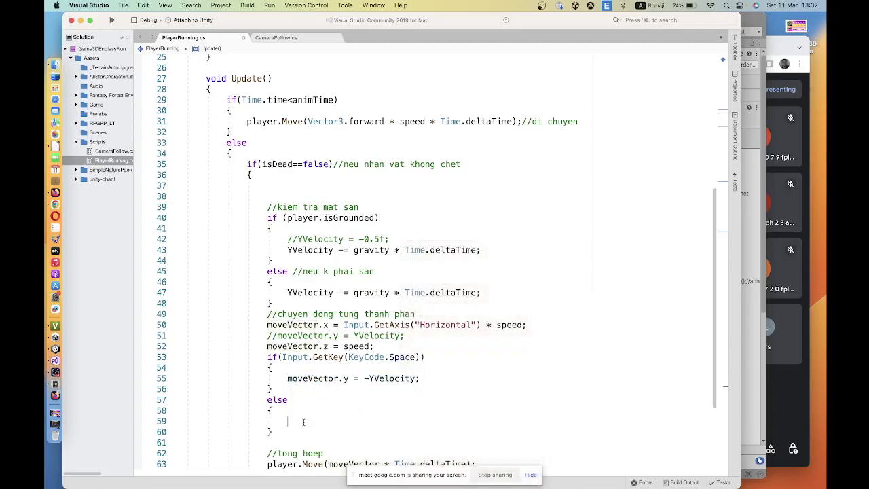
pyautogui.press('super+v')
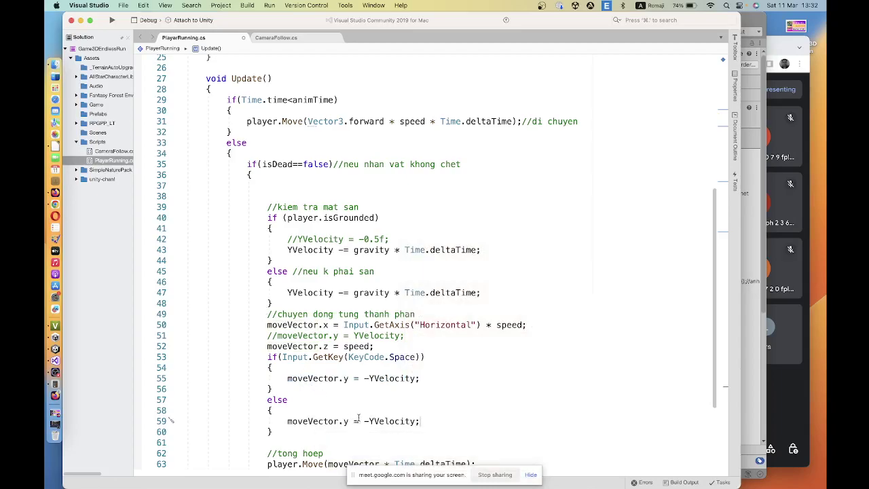
pyautogui.click(368, 420)
pyautogui.press('BackSpace')
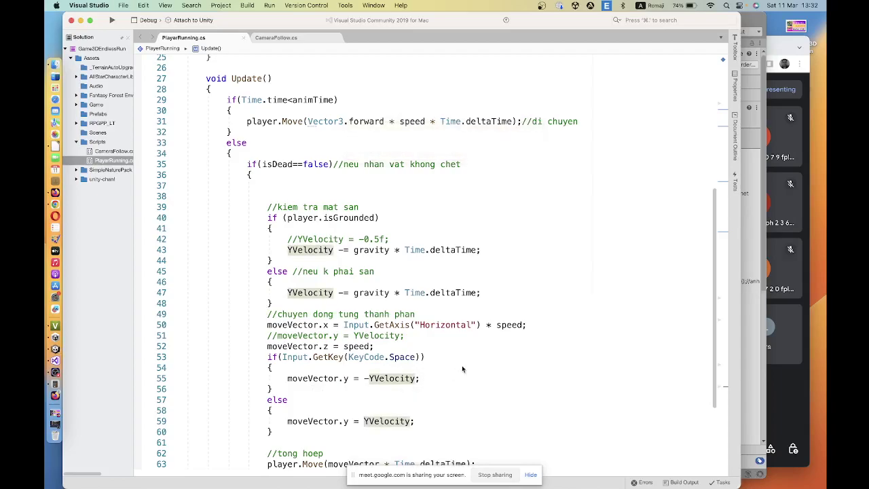
pyautogui.scroll(3, 462, 370)
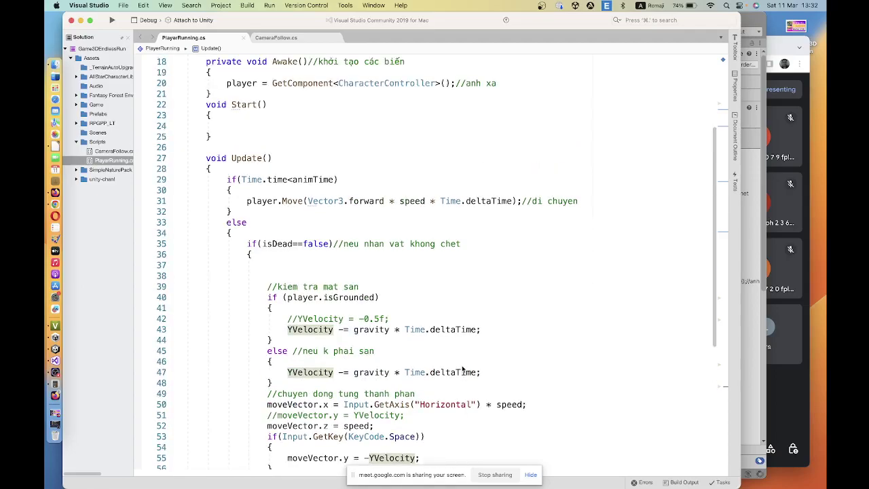
pyautogui.scroll(5, 461, 367)
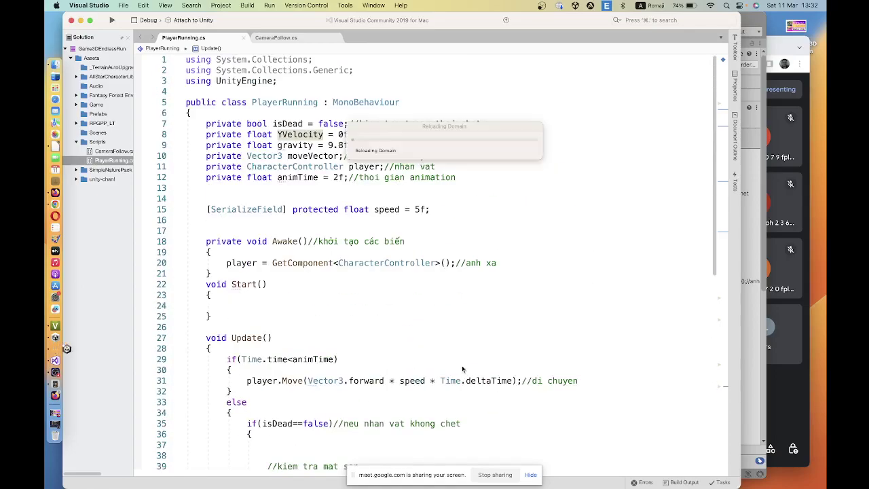
pyautogui.click(502, 234)
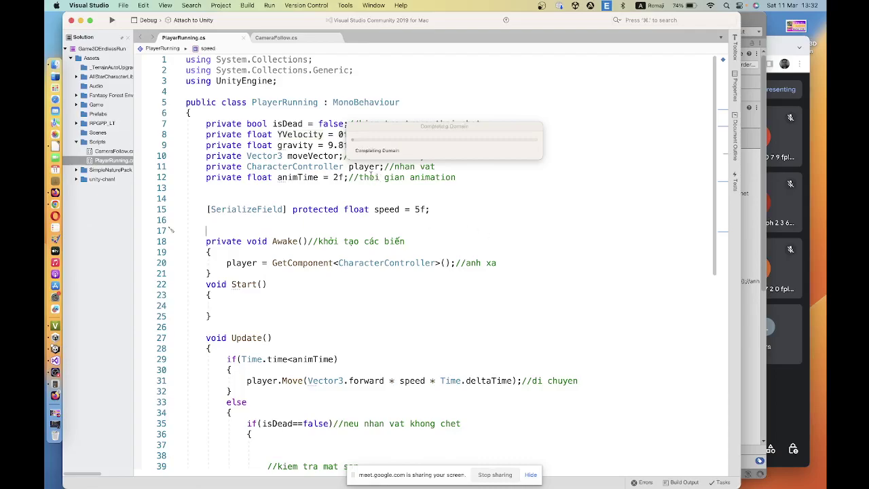
pyautogui.click(370, 176)
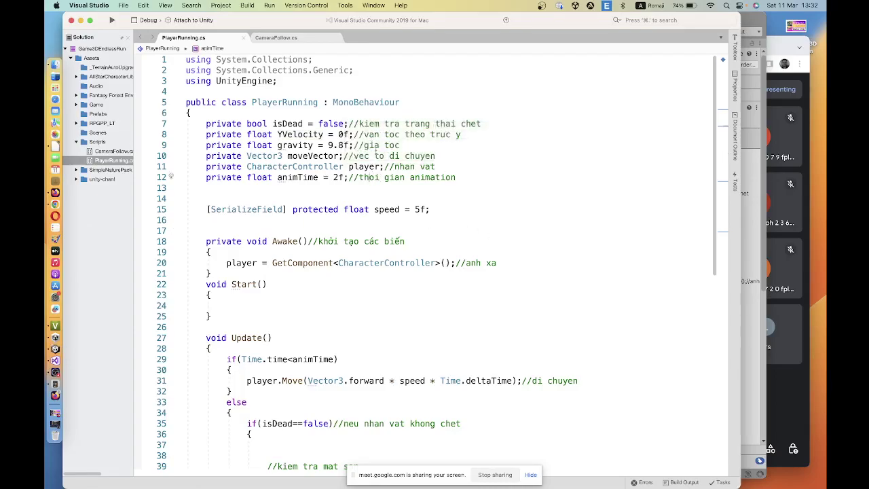
pyautogui.scroll(-3, 394, 204)
pyautogui.scroll(-3, 394, 204)
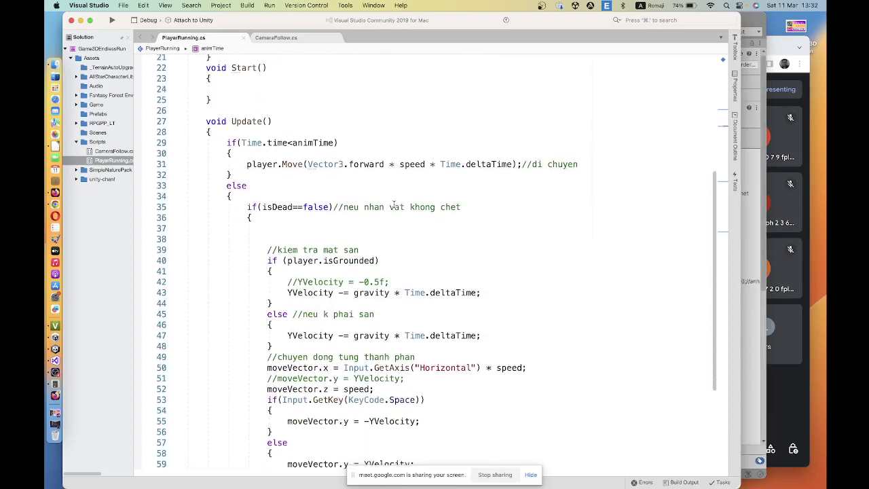
pyautogui.scroll(-2, 394, 204)
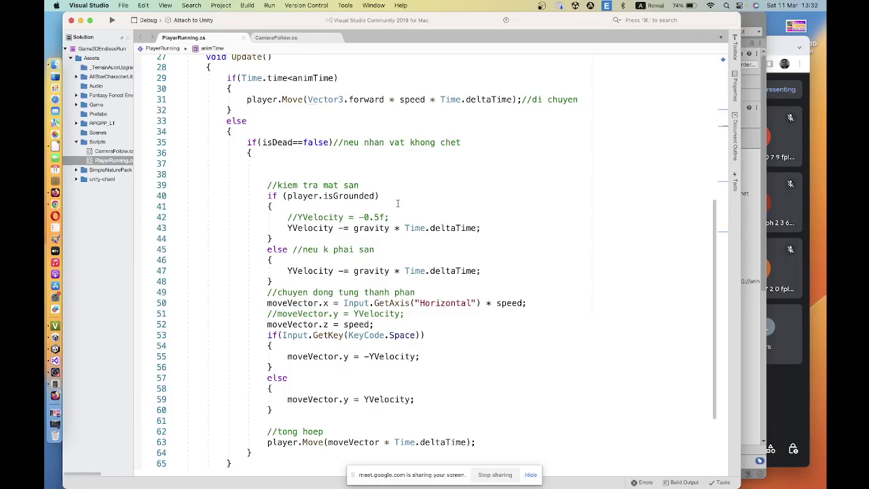
pyautogui.scroll(3, 414, 220)
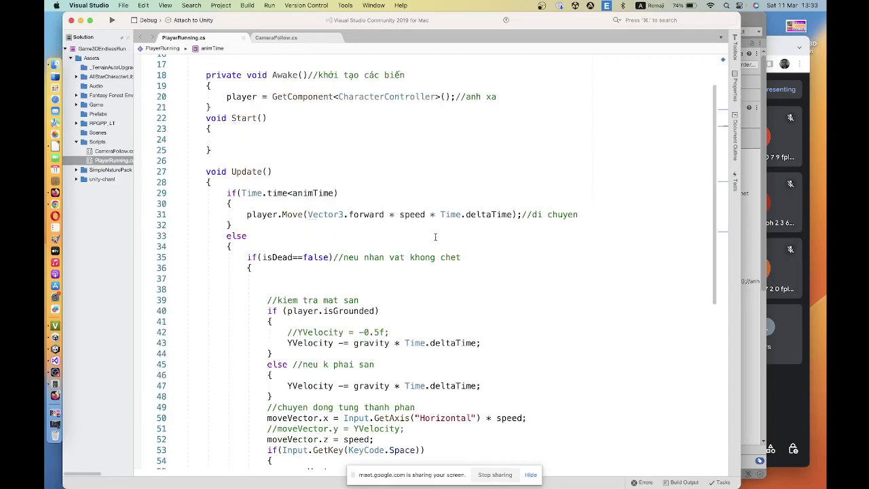
pyautogui.scroll(5, 434, 237)
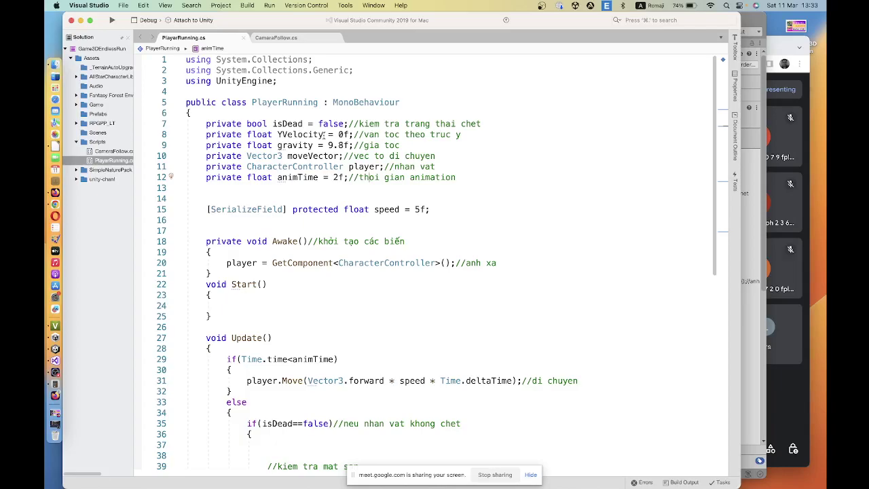
pyautogui.scroll(-2, 332, 174)
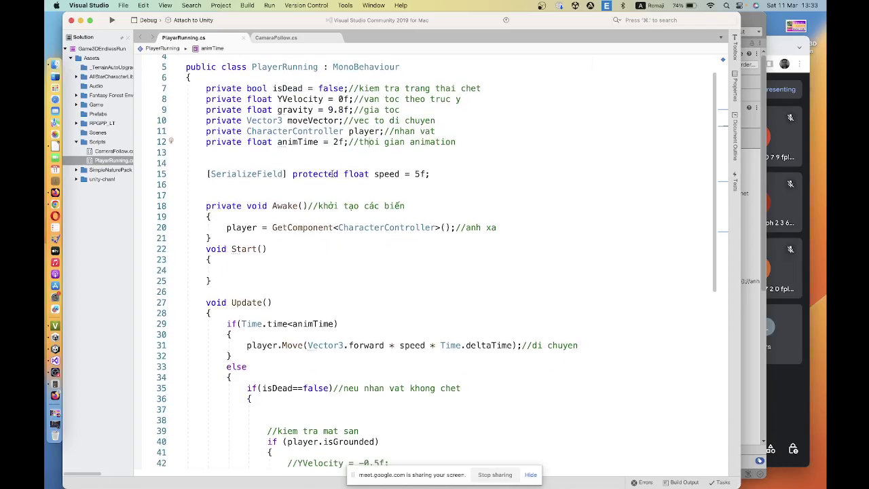
pyautogui.scroll(-2, 331, 199)
pyautogui.scroll(-3, 331, 201)
pyautogui.scroll(-2, 331, 201)
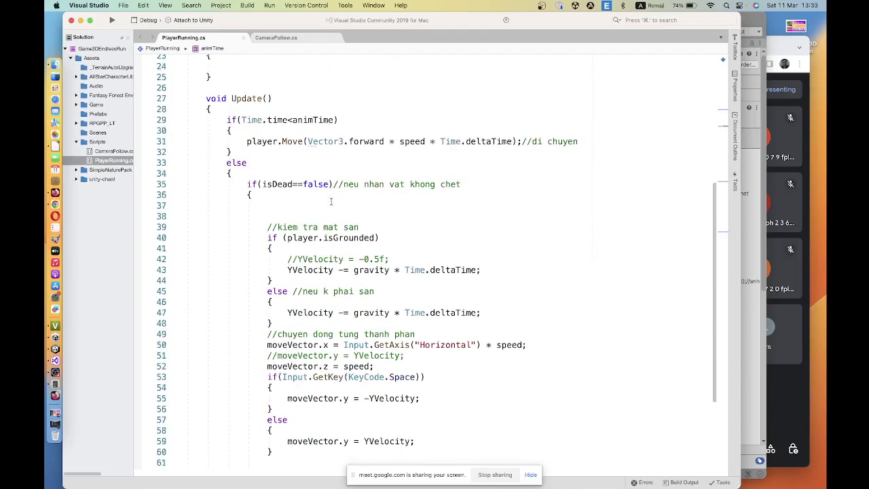
pyautogui.scroll(-1, 331, 210)
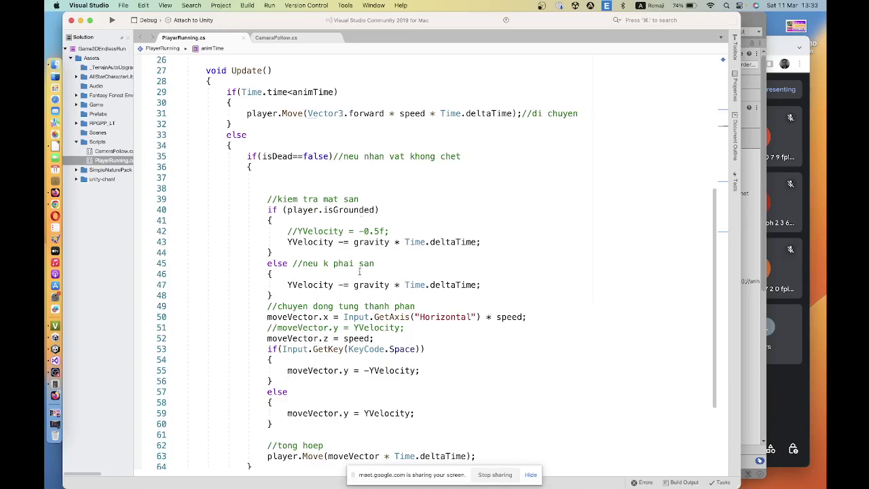
# Comment out the line 43 gravity statement and restore YVelocity = -0.5f on line 42.
pyautogui.click(287, 242)
pyautogui.write('//')
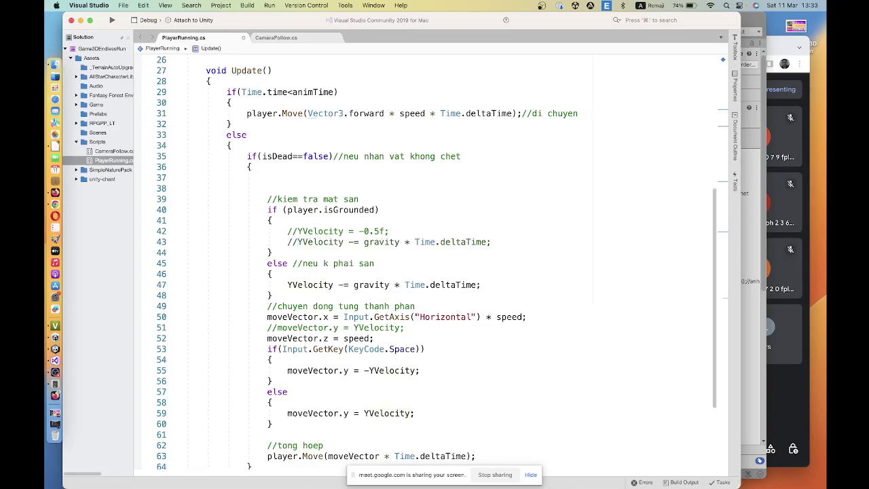
pyautogui.click(298, 231)
pyautogui.press('BackSpace')
pyautogui.press('BackSpace')
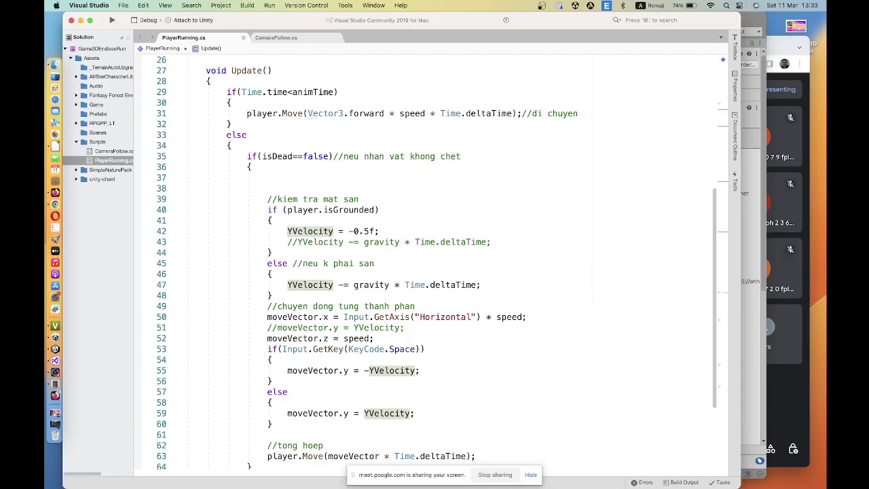
pyautogui.scroll(-3, 353, 353)
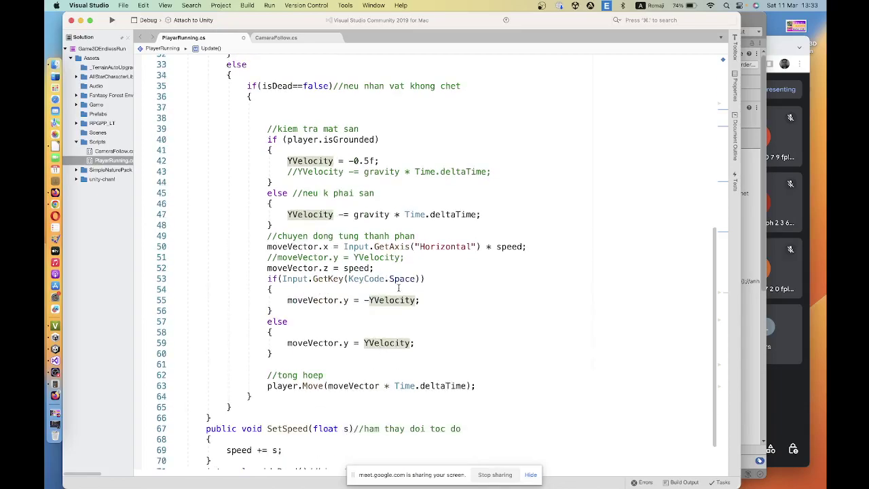
pyautogui.scroll(-2, 398, 288)
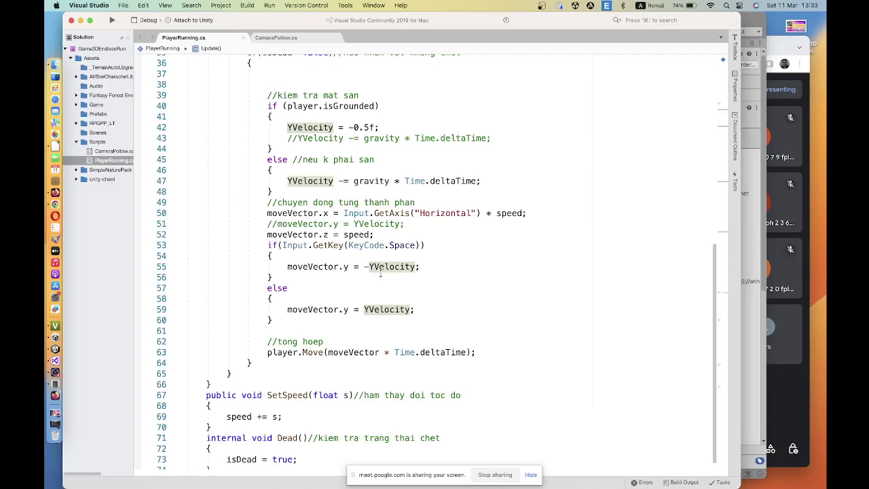
pyautogui.press('super+Tab')
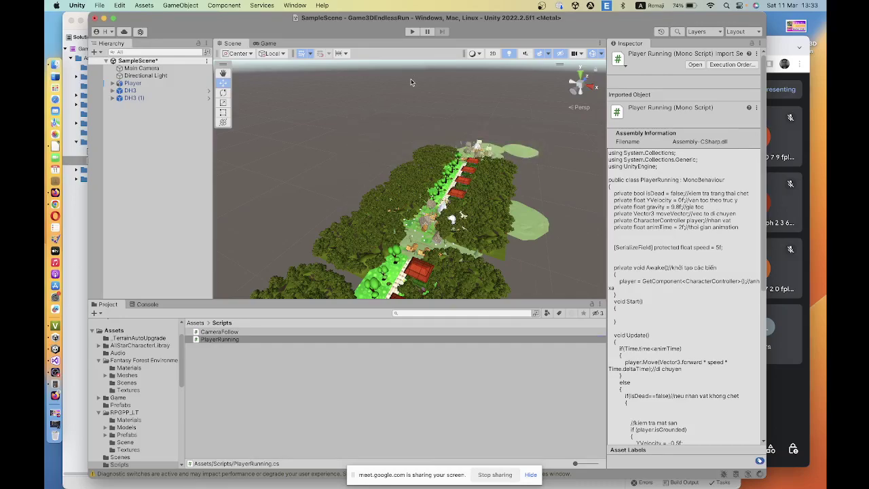
# Play-test the runner along the track, stop Play mode, and expand DH3 in the Hierarchy.
pyautogui.click(412, 33)
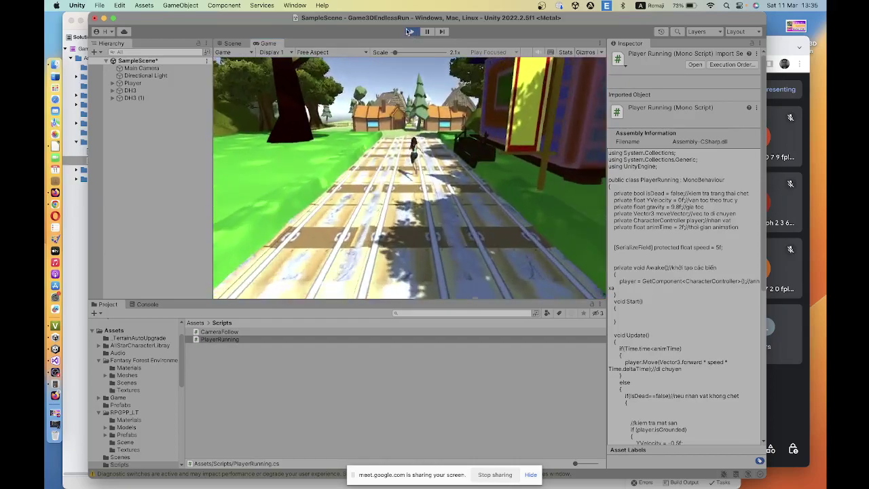
pyautogui.click(412, 32)
pyautogui.click(112, 90)
# Expand Terrain small 1 and frame the village and red-roofed house in the Scene view.
pyautogui.click(120, 97)
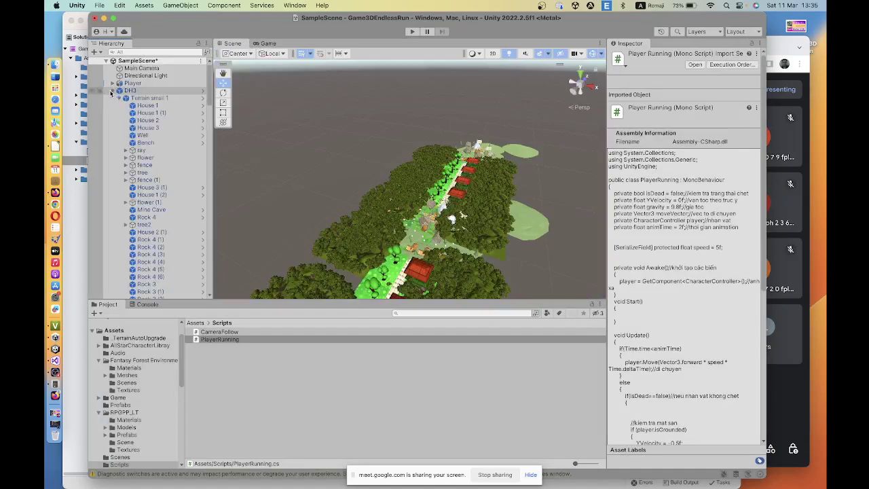
pyautogui.moveTo(489, 197)
pyautogui.keyDown('alt'); pyautogui.mouseDown()
pyautogui.moveTo(526, 191)
pyautogui.moveTo(391, 170)
pyautogui.moveTo(540, 210)
pyautogui.moveTo(522, 192)
pyautogui.mouseUp(); pyautogui.keyUp('alt')
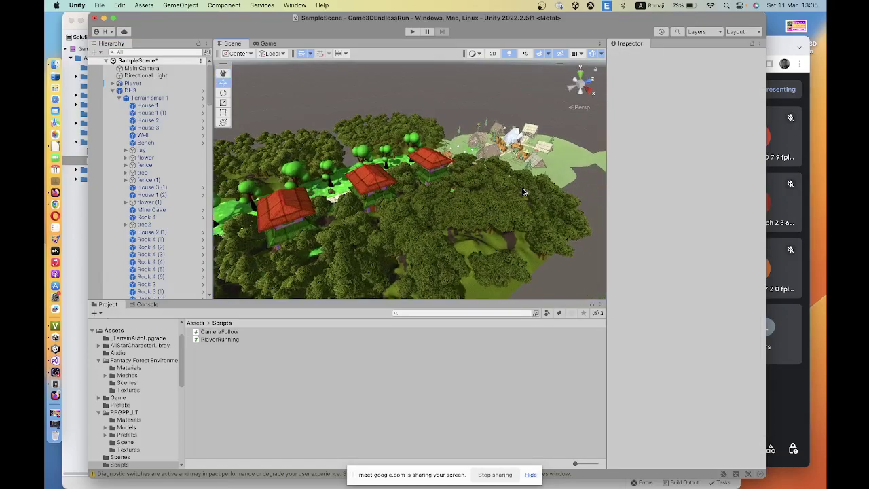
pyautogui.moveTo(522, 192)
pyautogui.mouseDown(button='middle')
pyautogui.moveTo(378, 182)
pyautogui.moveTo(334, 160)
pyautogui.mouseUp(button='middle')
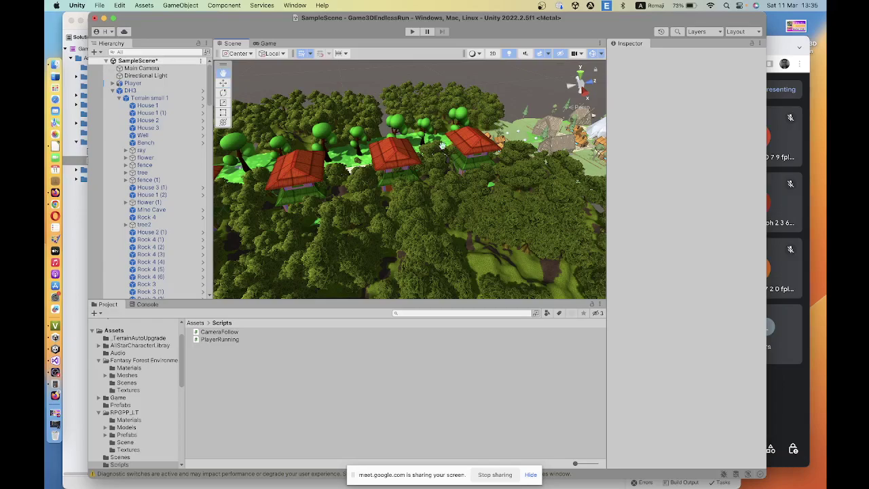
pyautogui.moveTo(367, 154)
pyautogui.mouseDown(button='middle')
pyautogui.moveTo(355, 152)
pyautogui.moveTo(414, 180)
pyautogui.moveTo(521, 172)
pyautogui.mouseUp(button='middle')
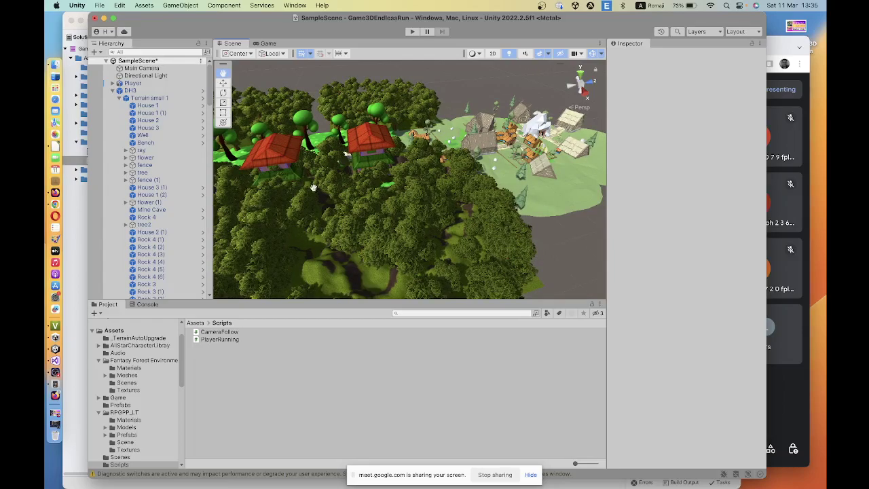
pyautogui.moveTo(412, 200)
pyautogui.mouseDown(button='right')
pyautogui.moveTo(554, 233)
pyautogui.moveTo(441, 194)
pyautogui.mouseUp(button='right')
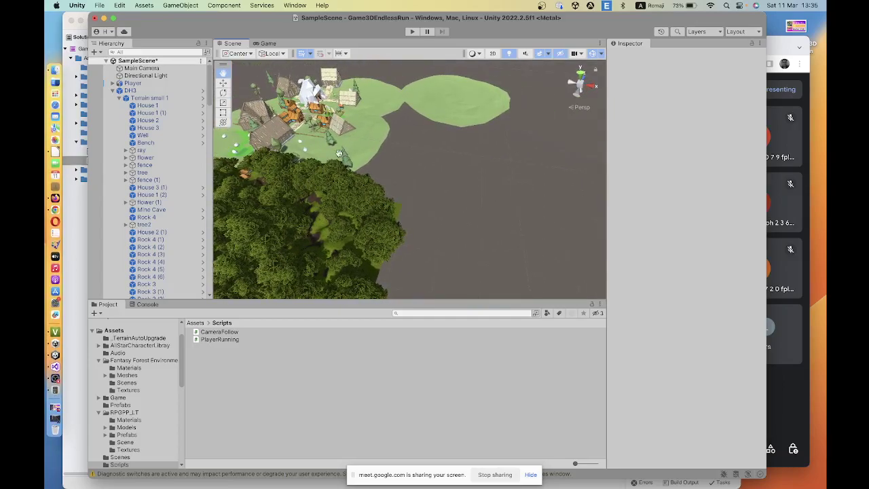
pyautogui.scroll(3, 349, 158)
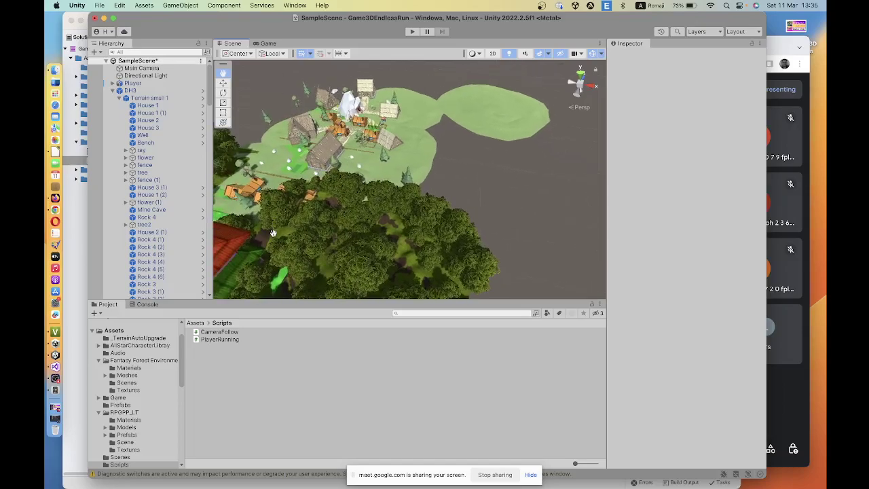
pyautogui.scroll(1, 275, 231)
pyautogui.scroll(1, 274, 231)
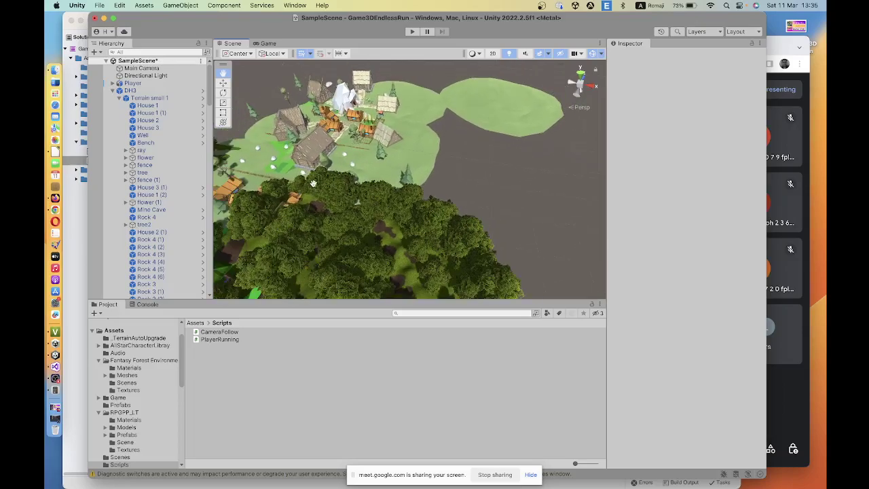
pyautogui.moveTo(326, 162); pyautogui.dragTo(402, 183)
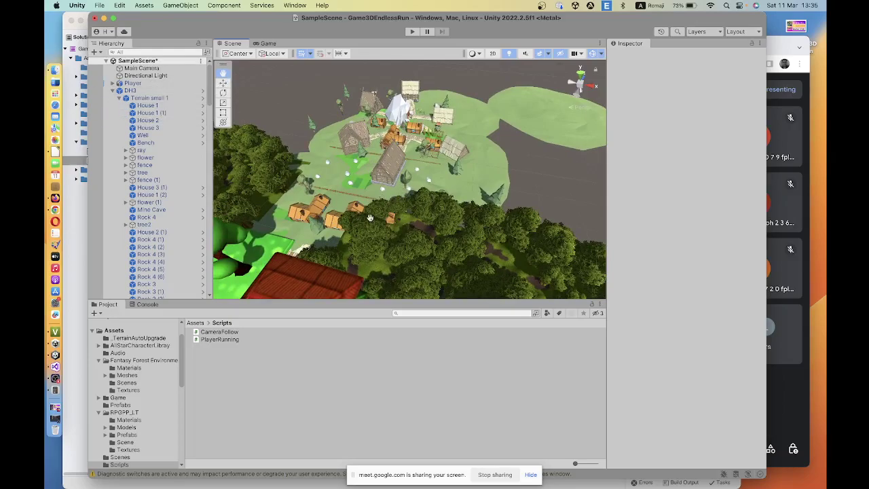
pyautogui.scroll(5, 319, 227)
pyautogui.scroll(-1, 326, 221)
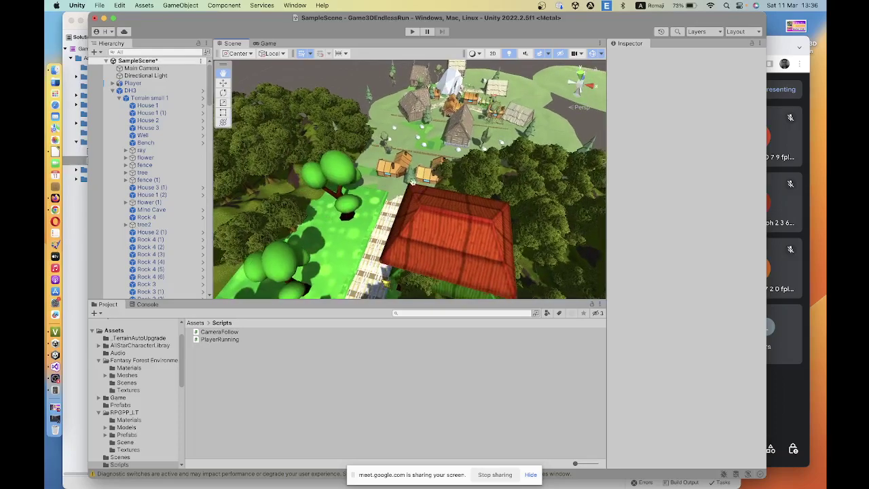
pyautogui.scroll(-1, 326, 222)
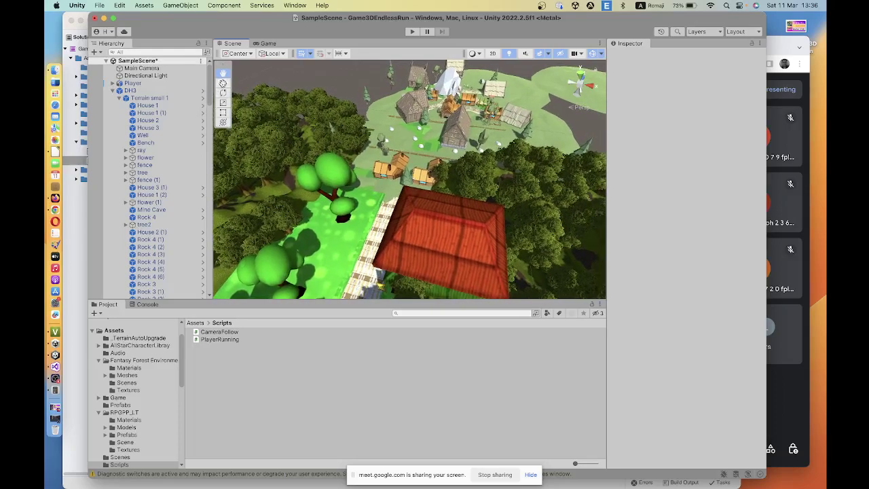
# Switch to the Move tool and delete the pine tree rpgpp_lt_tree_pine_01 (2).
pyautogui.click(223, 82)
pyautogui.click(406, 181)
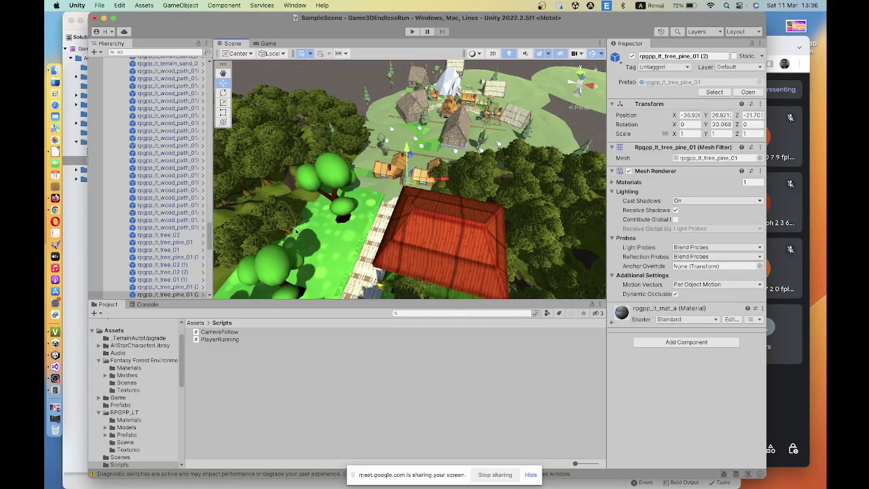
pyautogui.scroll(-2, 170, 264)
pyautogui.rightClick(175, 263)
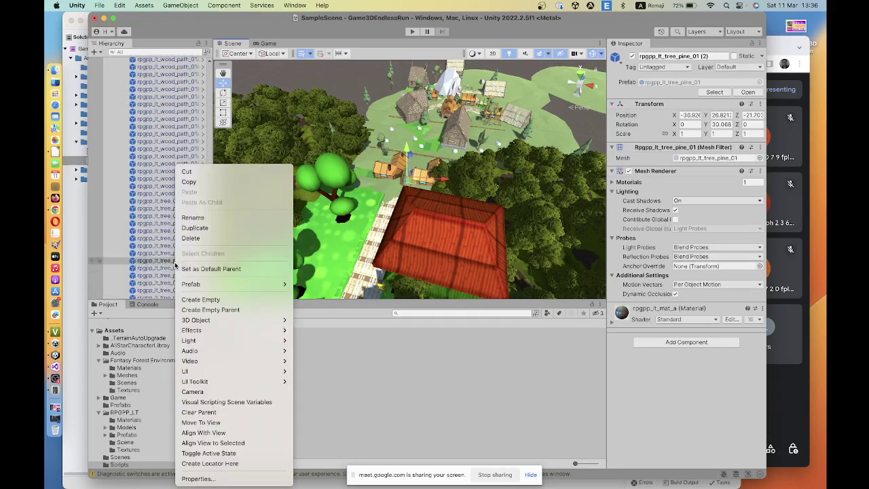
pyautogui.click(192, 238)
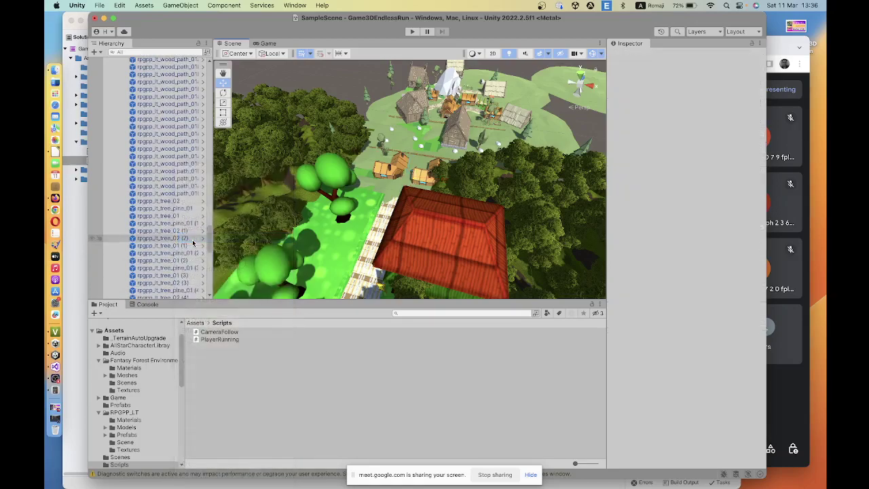
# Select the Mine Cave object and delete it from the village scene.
pyautogui.click(429, 122)
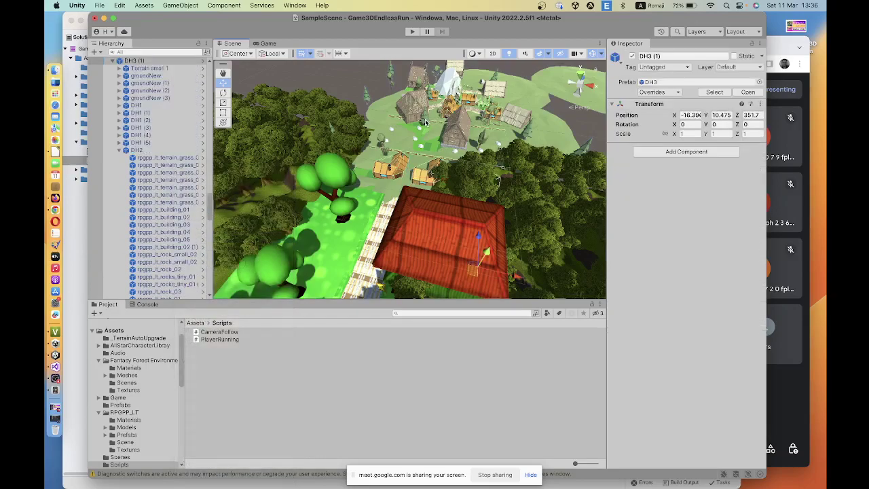
pyautogui.click(484, 101)
pyautogui.click(456, 89)
pyautogui.click(452, 85)
pyautogui.scroll(-3, 160, 272)
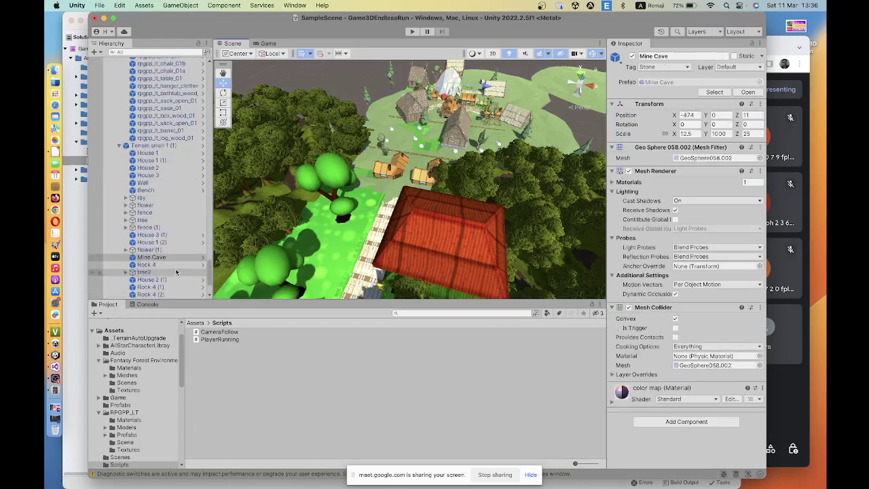
pyautogui.click(157, 258)
pyautogui.rightClick(156, 261)
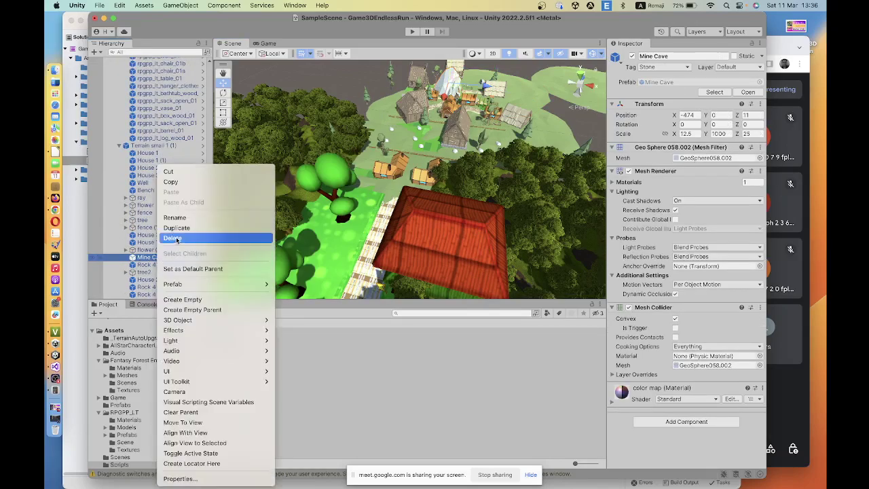
pyautogui.click(175, 239)
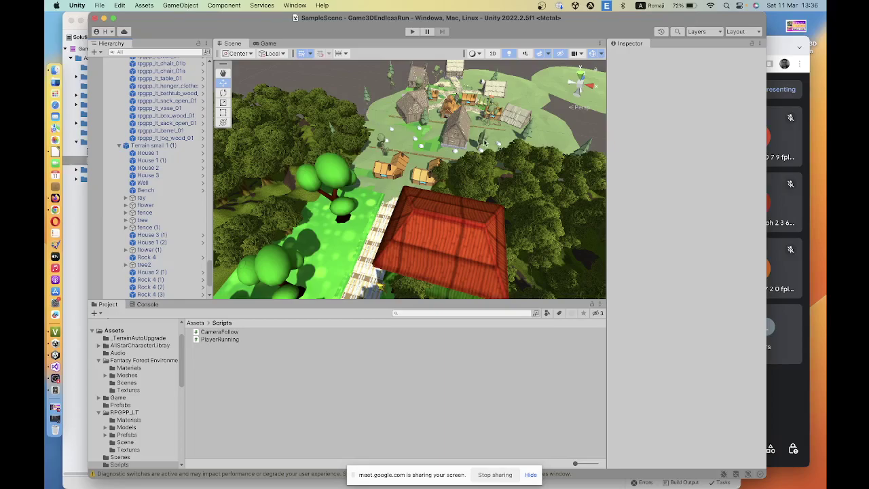
# Select pine tree rpgpp_lt_tree_pine_01 (5) and bring up its Hierarchy actions to delete it.
pyautogui.click(369, 98)
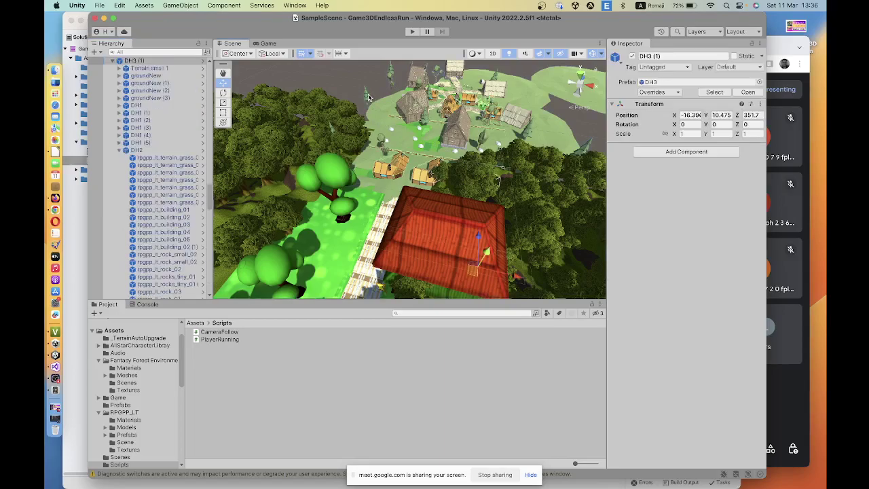
pyautogui.click(369, 99)
pyautogui.scroll(-3, 173, 226)
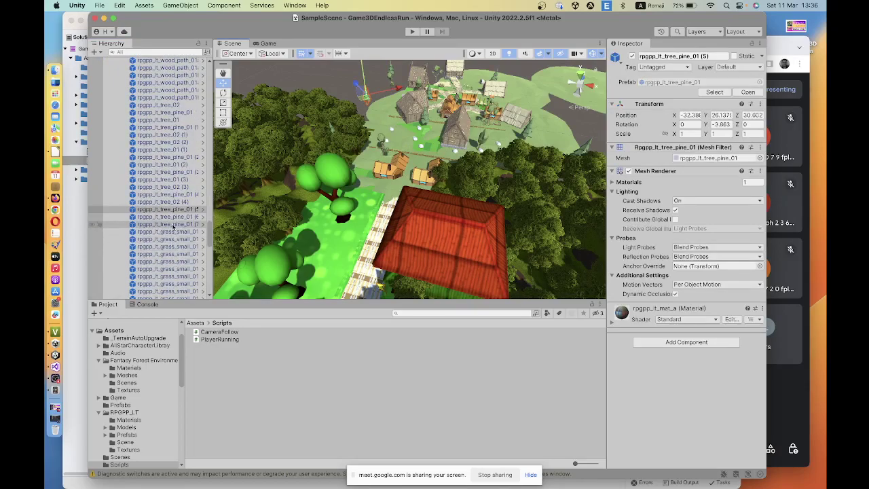
pyautogui.rightClick(173, 210)
pyautogui.click(187, 239)
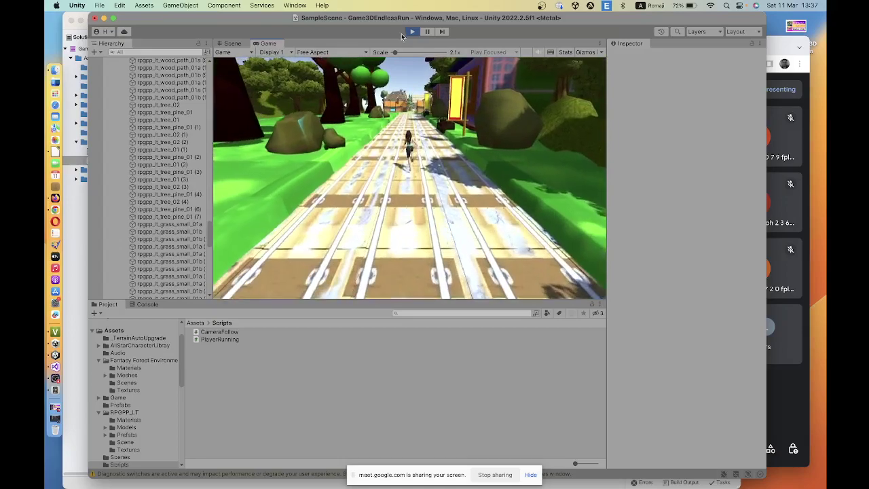
pyautogui.click(411, 32)
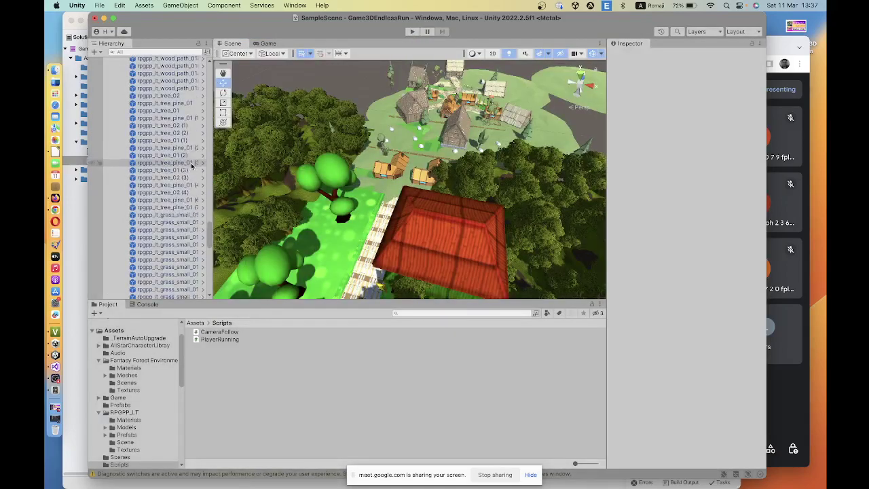
# Comment out the Space-key if/else block on lines 53–60 and insert an empty line 52.
pyautogui.click(55, 366)
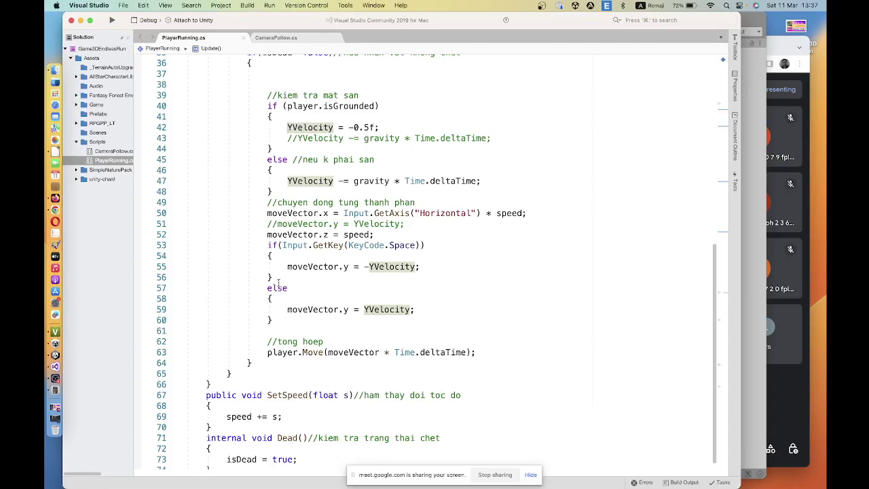
pyautogui.moveTo(268, 246); pyautogui.dragTo(306, 318)
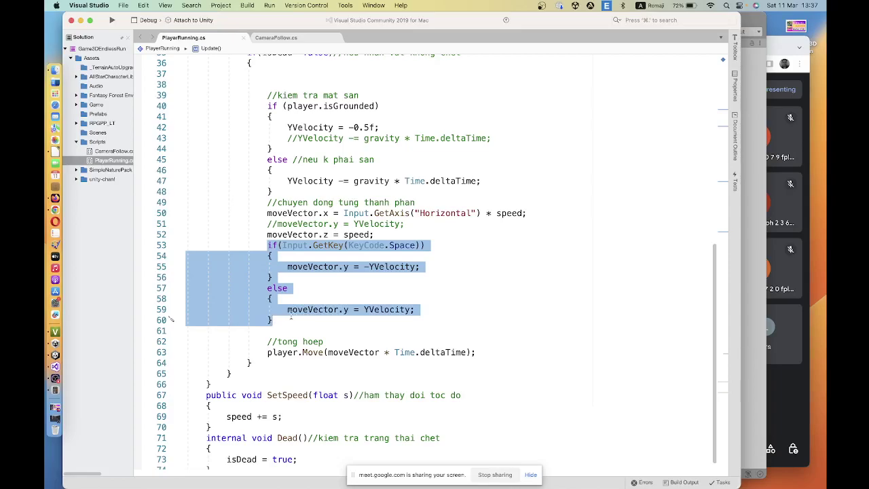
pyautogui.press('super+slash')
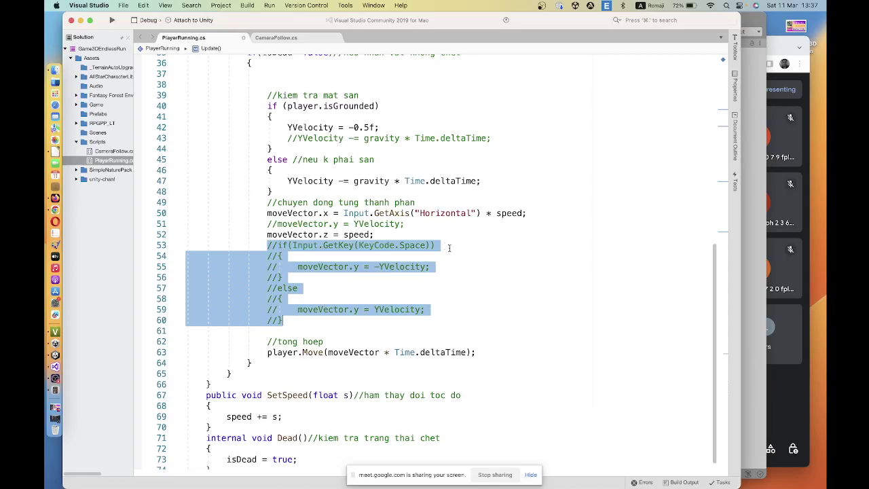
pyautogui.click(426, 230)
pyautogui.press('Return')
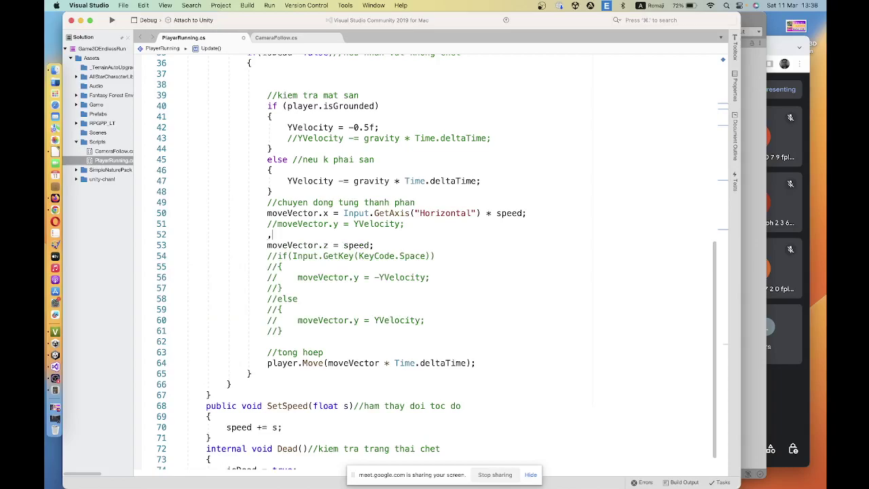
# Write moveVector.y = Input.GetAxisRaw("Vertical") * -YVelocity; on line 52 and save PlayerRunning.cs.
pyautogui.write('mo')
pyautogui.press('Tab')
pyautogui.write('.y= I')
pyautogui.write('n')
pyautogui.press('Tab')
pyautogui.write('.')
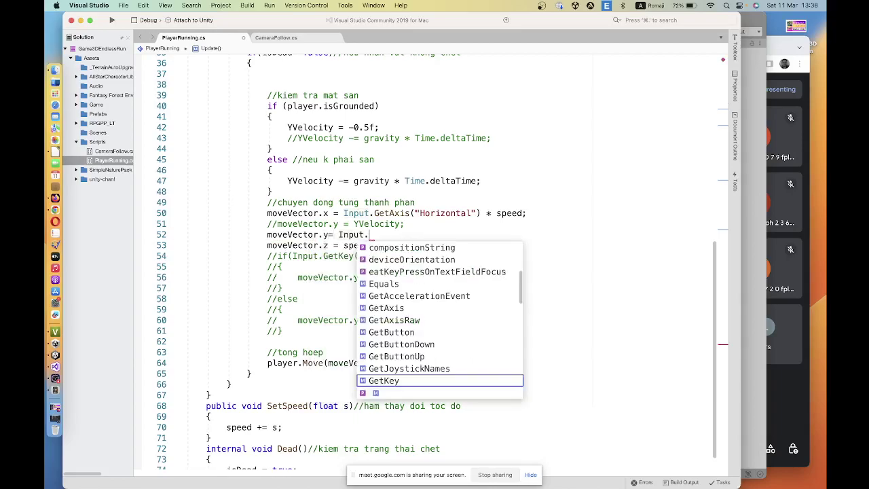
pyautogui.write('Get')
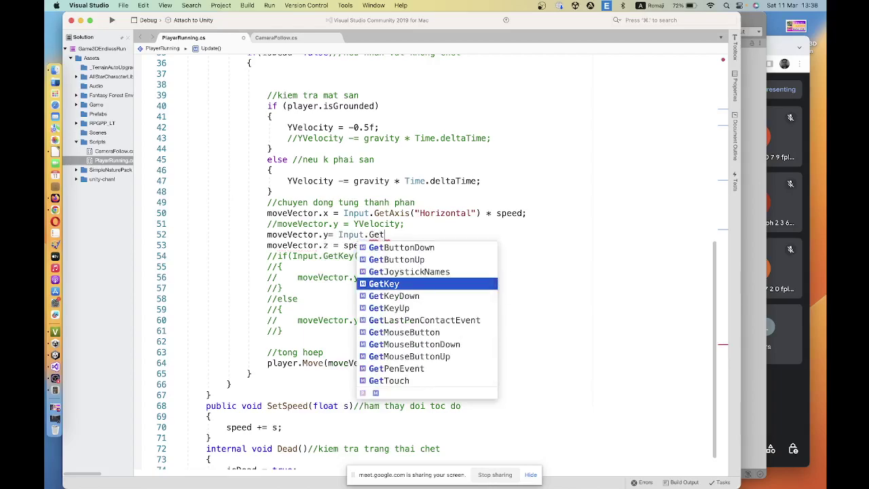
pyautogui.write('A')
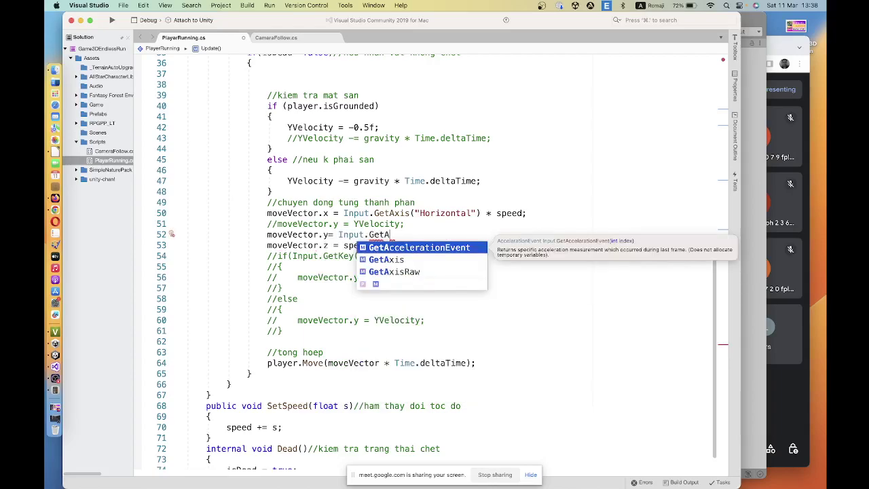
pyautogui.press('Down')
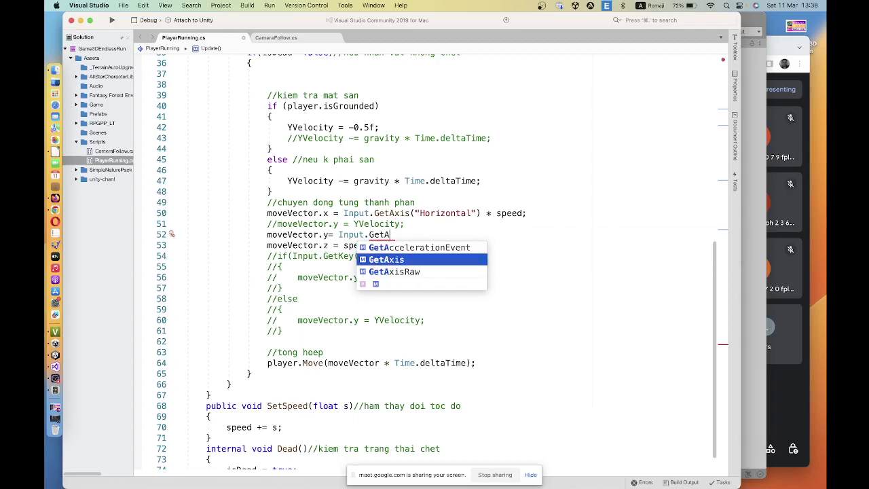
pyautogui.press('Down')
pyautogui.press('Return')
pyautogui.write('(')
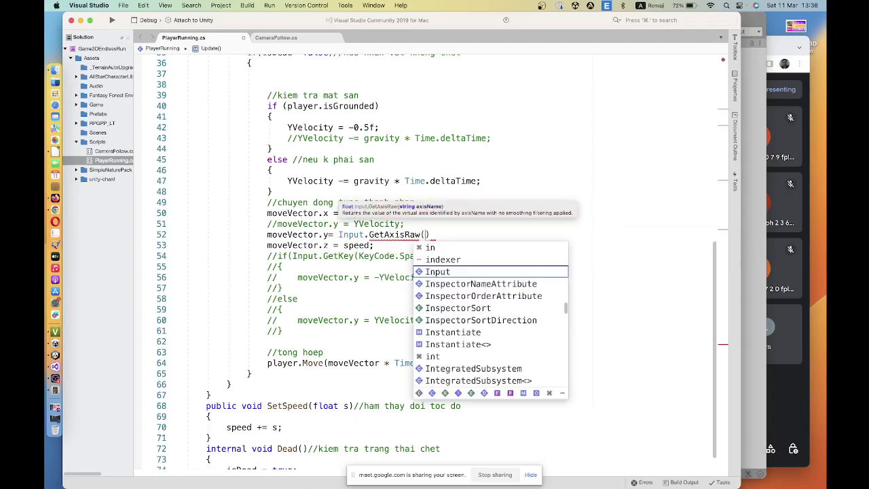
pyautogui.write('"Vertical')
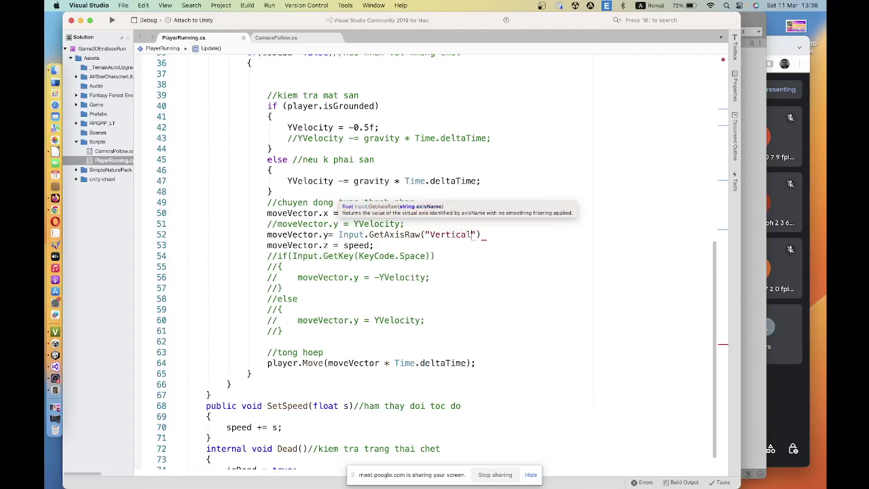
pyautogui.write(')')
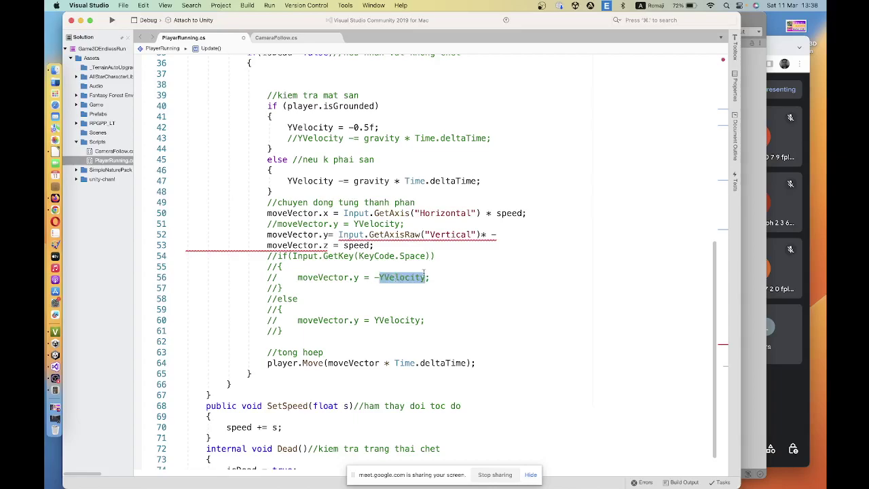
pyautogui.write('YVelocity;')
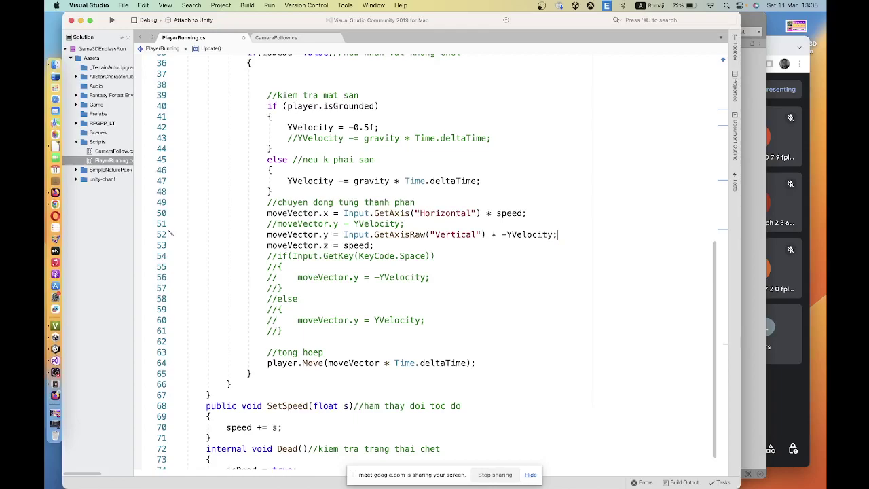
pyautogui.press('super+s')
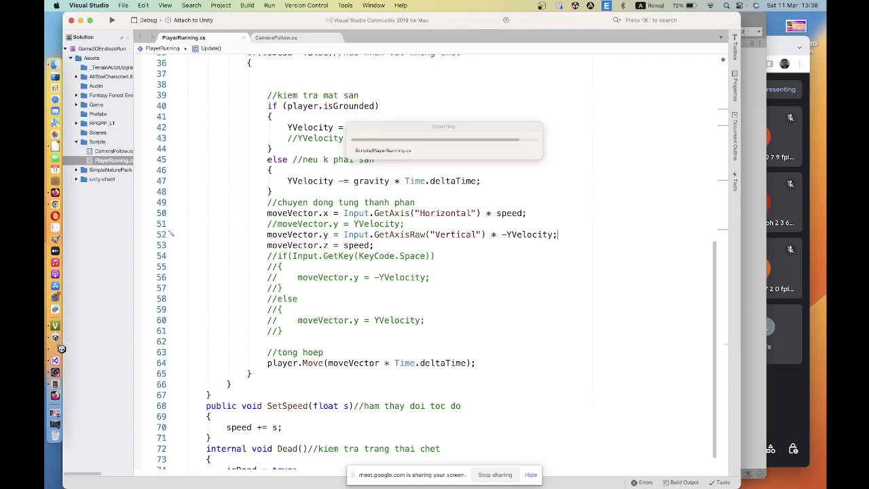
# Back in Unity, enter Play mode to test the vertical-axis running code.
pyautogui.press('super+Tab')
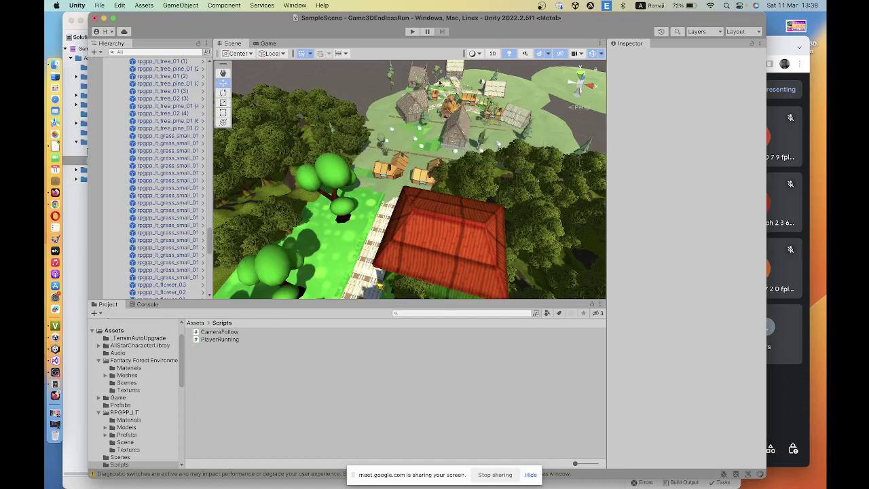
pyautogui.click(413, 33)
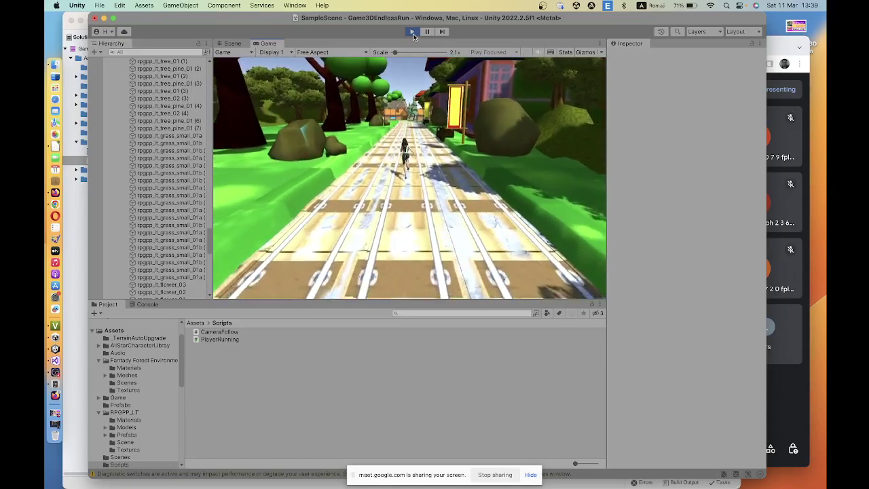
# Comment out the GetAxisRaw line 52 in PlayerRunning.cs.
pyautogui.press('super+Tab')
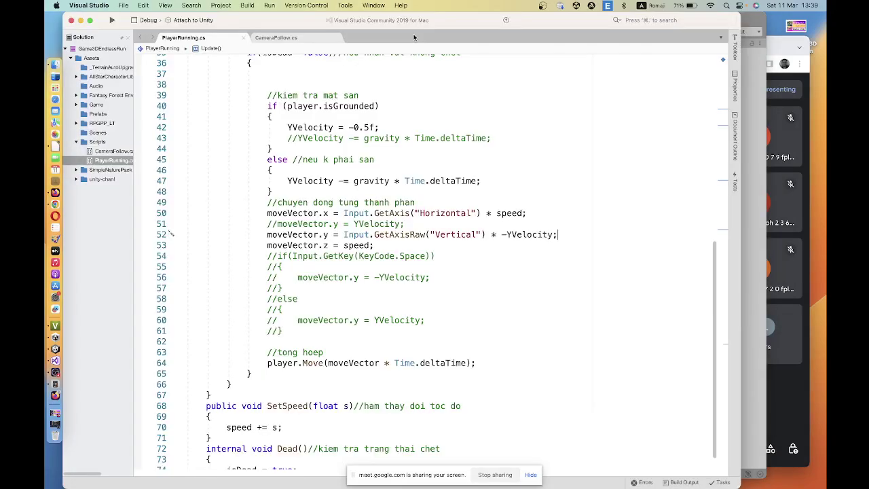
pyautogui.click(268, 234)
pyautogui.write('//')
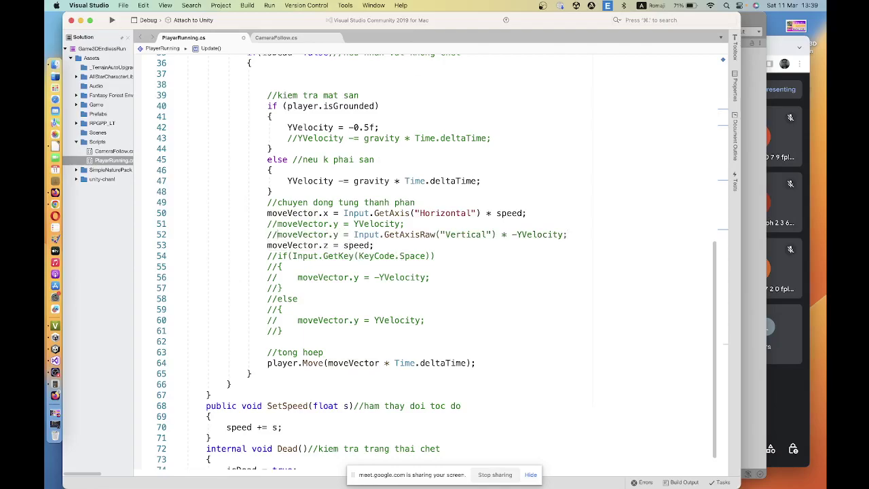
# Uncomment the Space-key if/else jump block on lines 54–61 and save the script.
pyautogui.moveTo(268, 255); pyautogui.dragTo(296, 328)
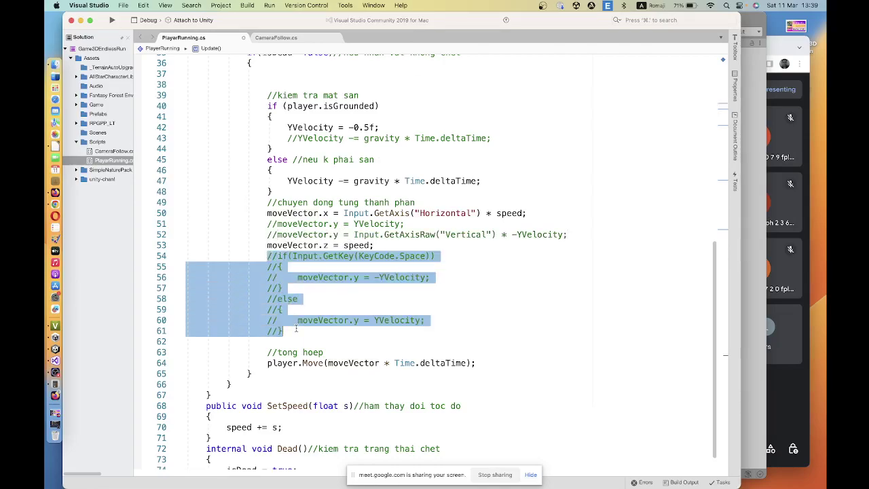
pyautogui.press('super+slash')
pyautogui.click(461, 320)
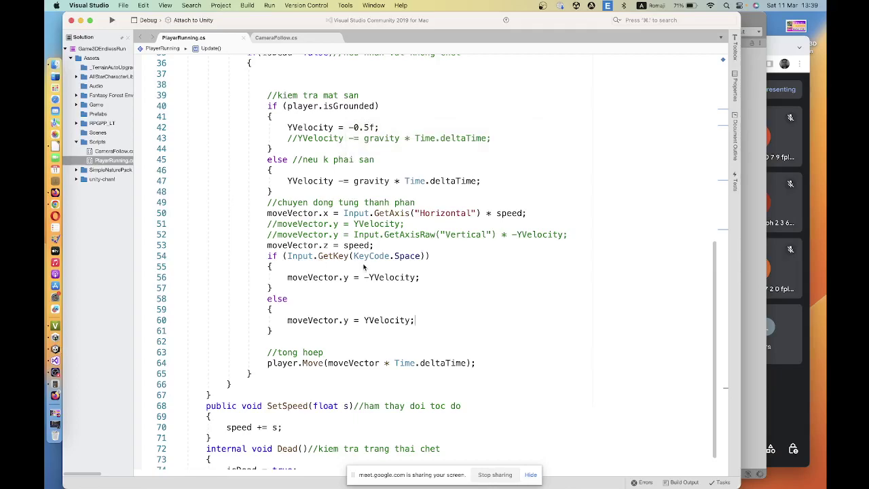
pyautogui.press('super+s')
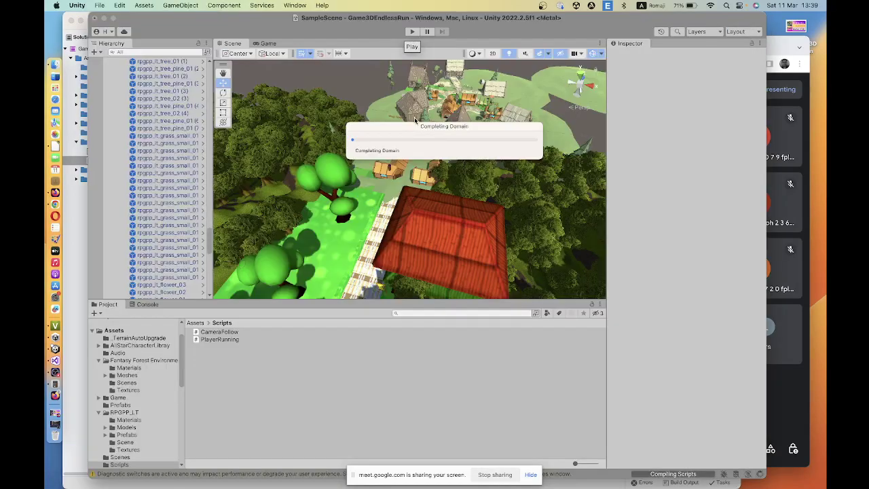
pyautogui.click(410, 32)
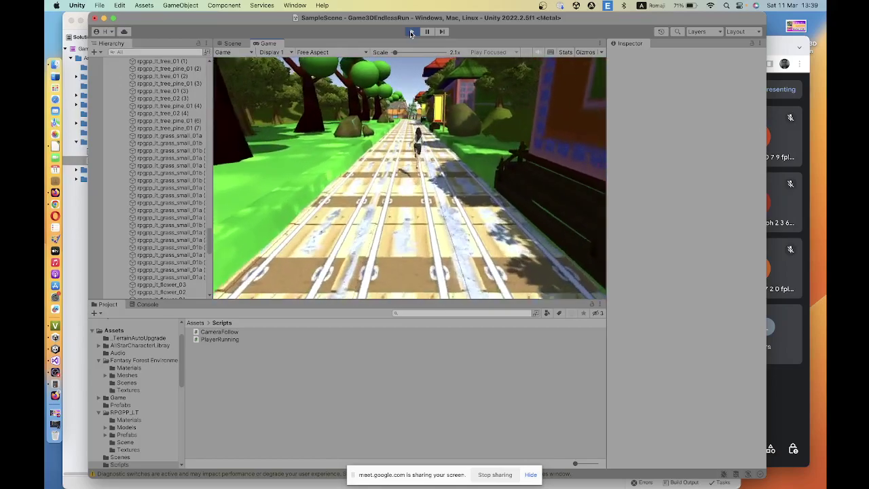
pyautogui.click(411, 32)
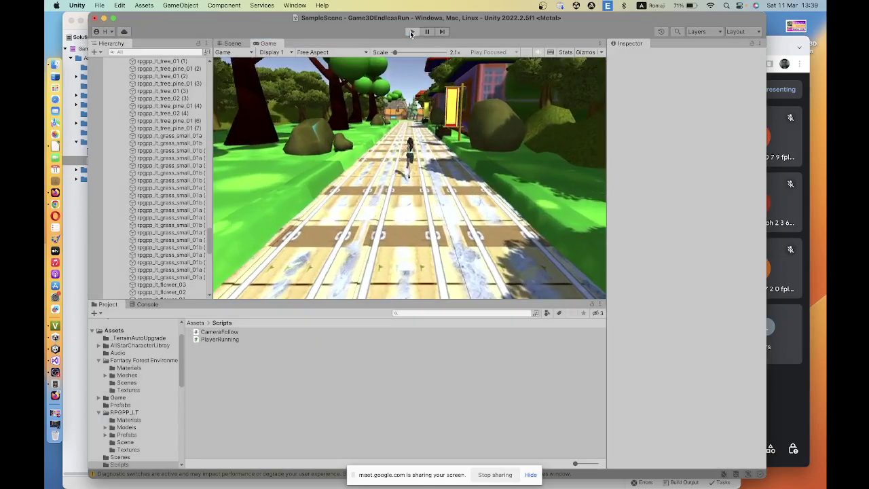